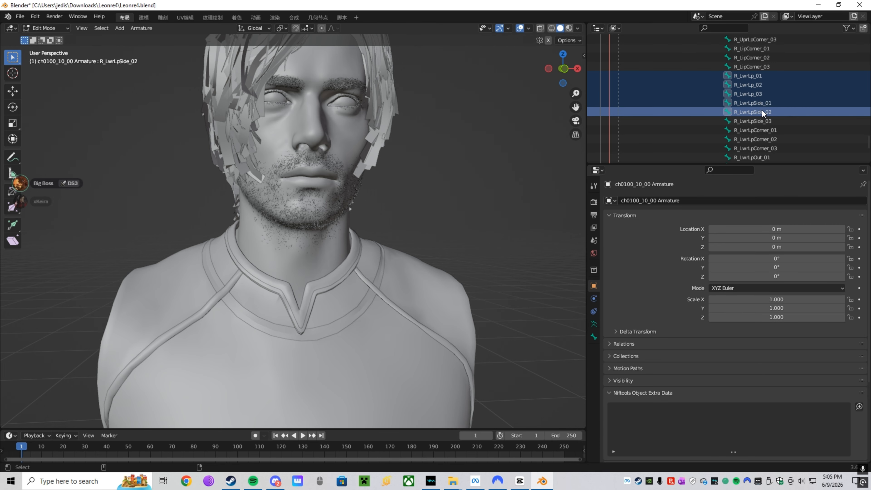
# - Add the bones R_LwrLpSide_03, R_LwrLpCorner_01 to 03, and R_LwrLpOut_01 and 02 to the lower-lip bone selection
pyautogui.keyDown('ctrl'); pyautogui.click(761, 120); pyautogui.keyUp('ctrl')
pyautogui.keyDown('ctrl'); pyautogui.click(761, 130); pyautogui.keyUp('ctrl')
pyautogui.keyDown('ctrl'); pyautogui.click(759, 139); pyautogui.keyUp('ctrl')
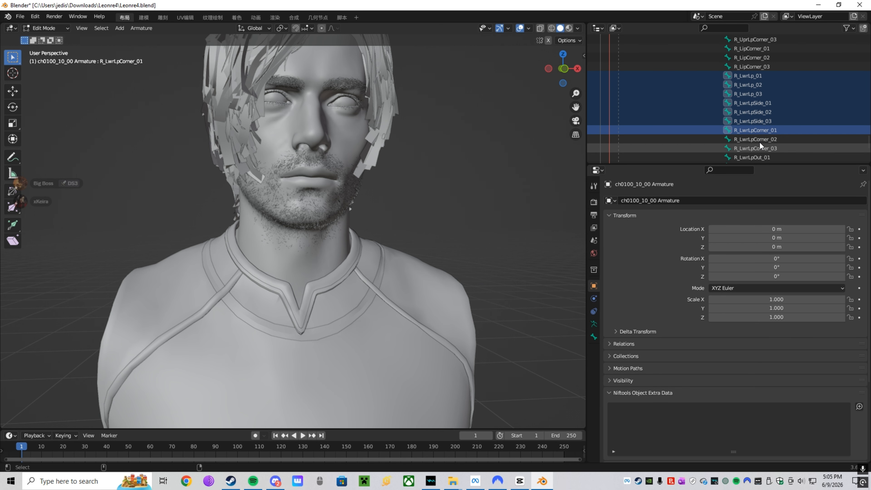
pyautogui.keyDown('ctrl'); pyautogui.click(757, 148); pyautogui.keyUp('ctrl')
pyautogui.keyDown('ctrl'); pyautogui.click(756, 155); pyautogui.keyUp('ctrl')
pyautogui.scroll(-5, 757, 143)
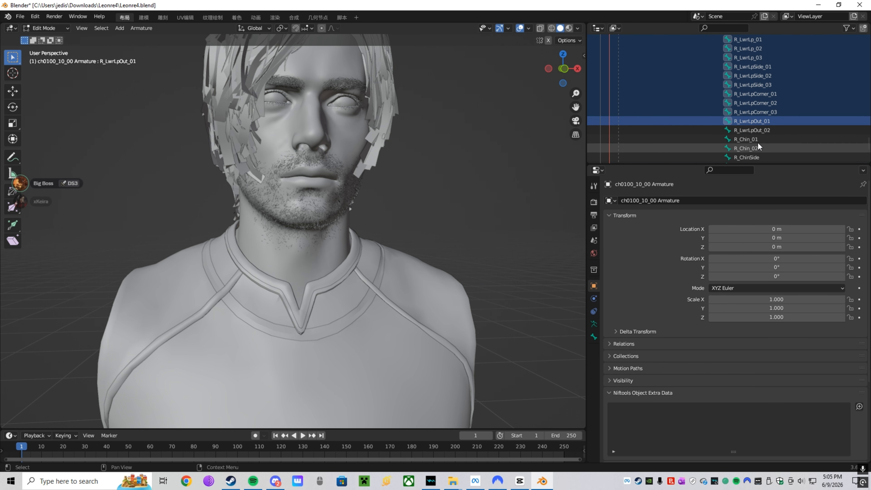
pyautogui.keyDown('ctrl'); pyautogui.click(759, 111); pyautogui.keyUp('ctrl')
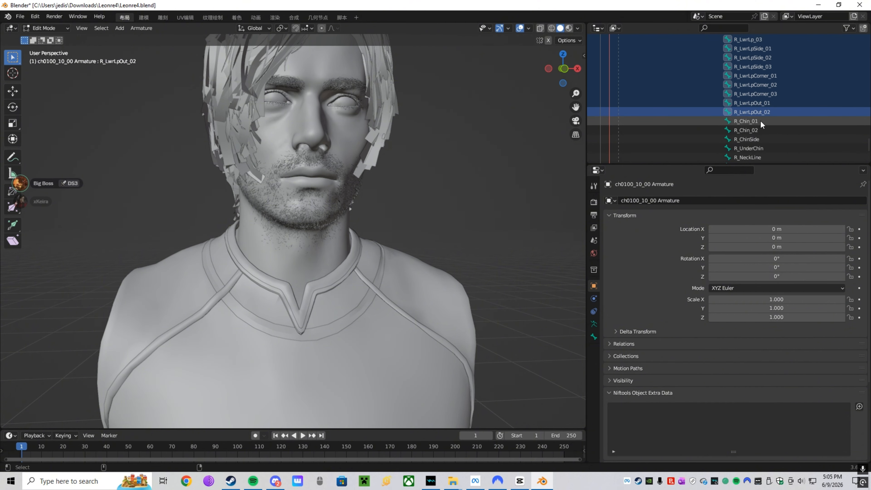
# - Add the chin bones R_Chin_01, R_Chin_02, R_ChinSide and R_UnderChin to the selection
pyautogui.keyDown('ctrl'); pyautogui.click(760, 120); pyautogui.keyUp('ctrl')
pyautogui.keyDown('ctrl'); pyautogui.click(752, 130); pyautogui.keyUp('ctrl')
pyautogui.keyDown('ctrl'); pyautogui.click(757, 139); pyautogui.keyUp('ctrl')
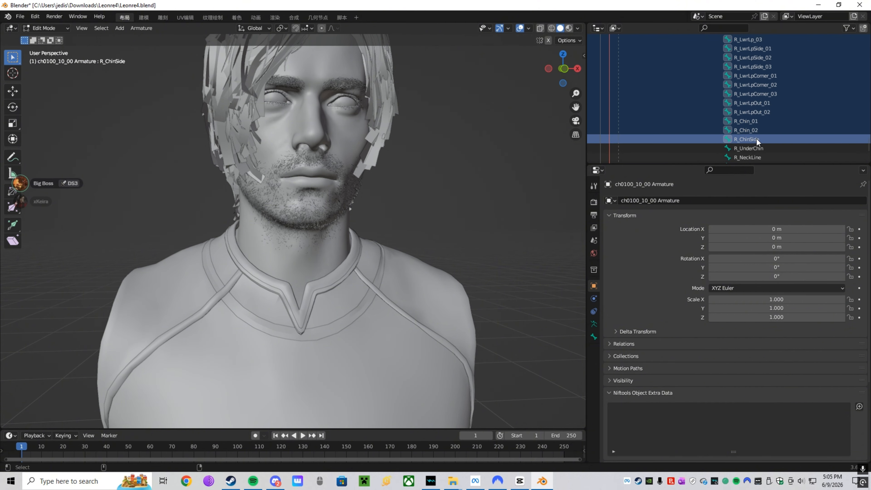
pyautogui.keyDown('ctrl'); pyautogui.click(756, 148); pyautogui.keyUp('ctrl')
# - Make C_Jaw the active bone and parent the selected lip and chin bones to it with Keep Offset
pyautogui.scroll(-4, 755, 144)
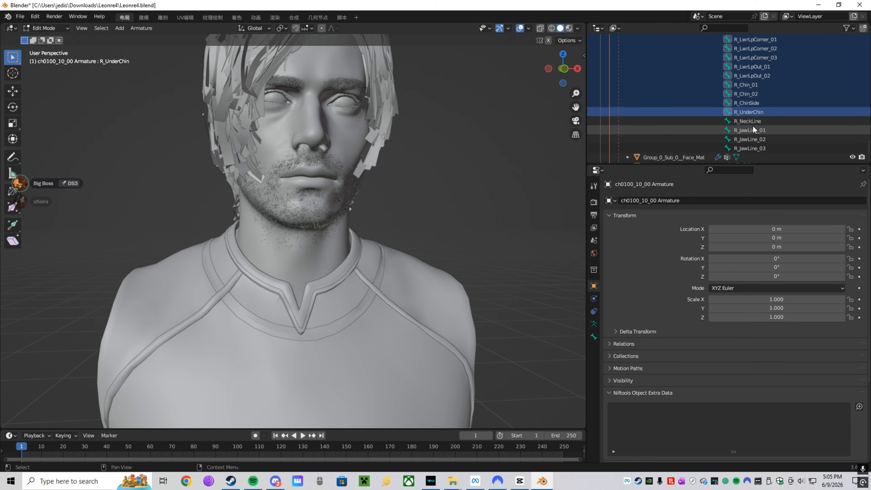
pyautogui.scroll(10, 752, 125)
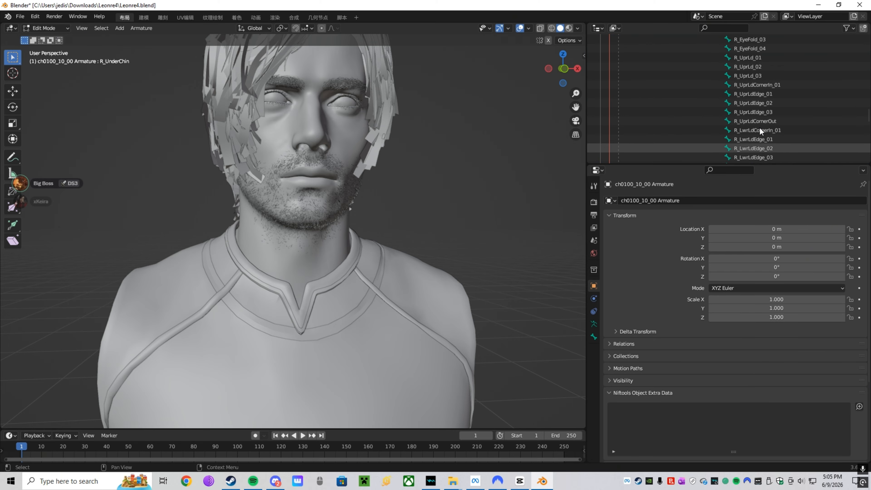
pyautogui.scroll(-20, 759, 128)
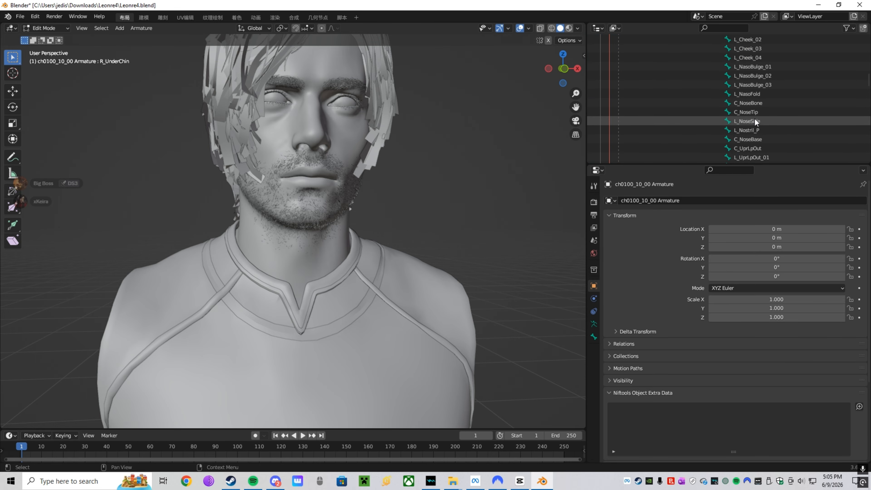
pyautogui.scroll(15, 758, 110)
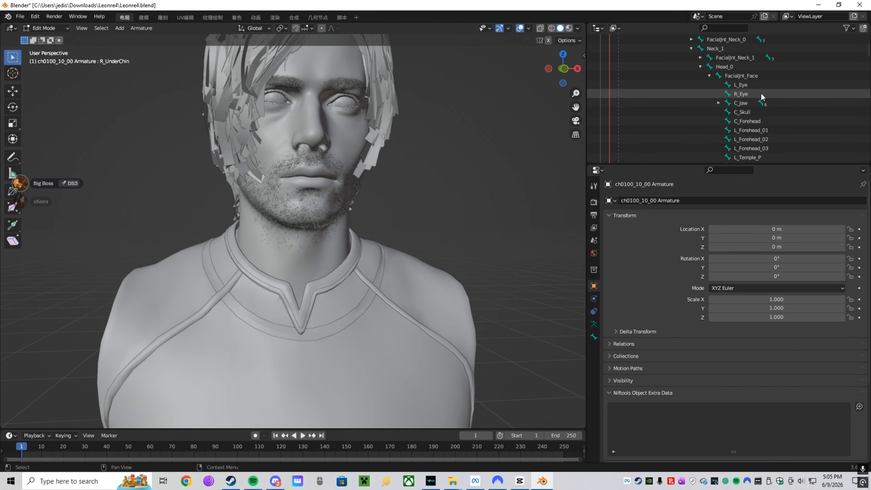
pyautogui.click(743, 103)
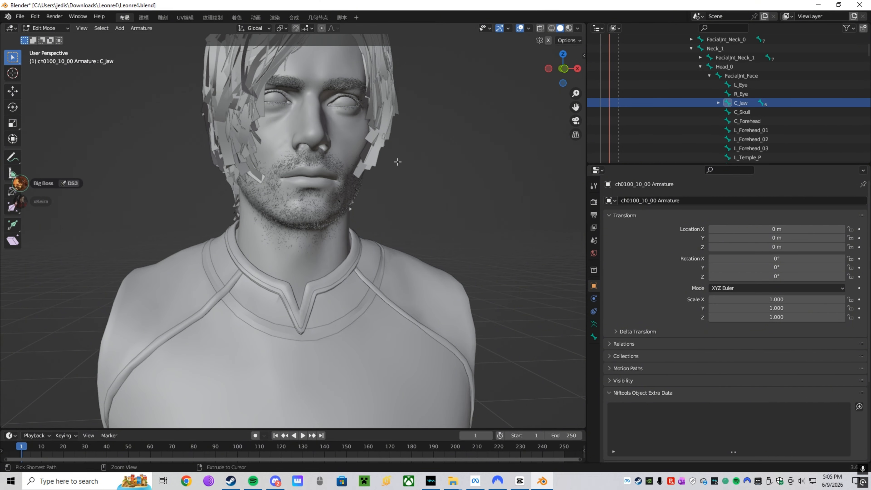
pyautogui.hotkey('ctrl', 'p')
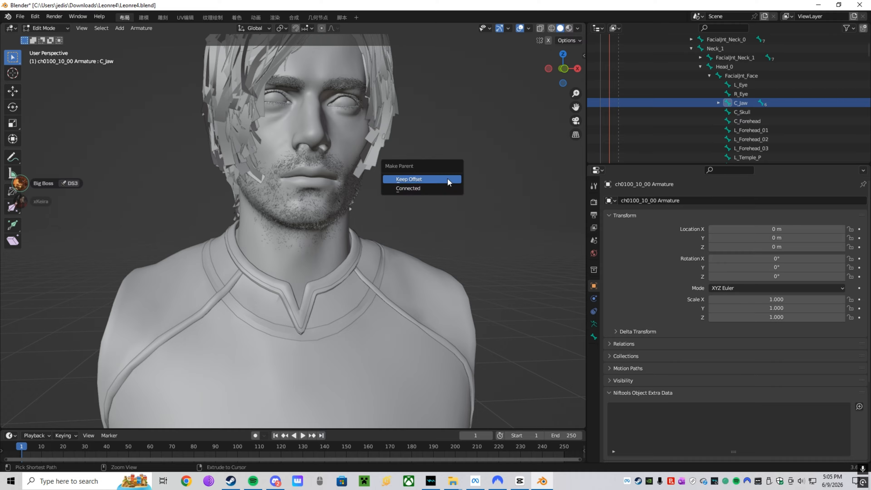
pyautogui.click(447, 178)
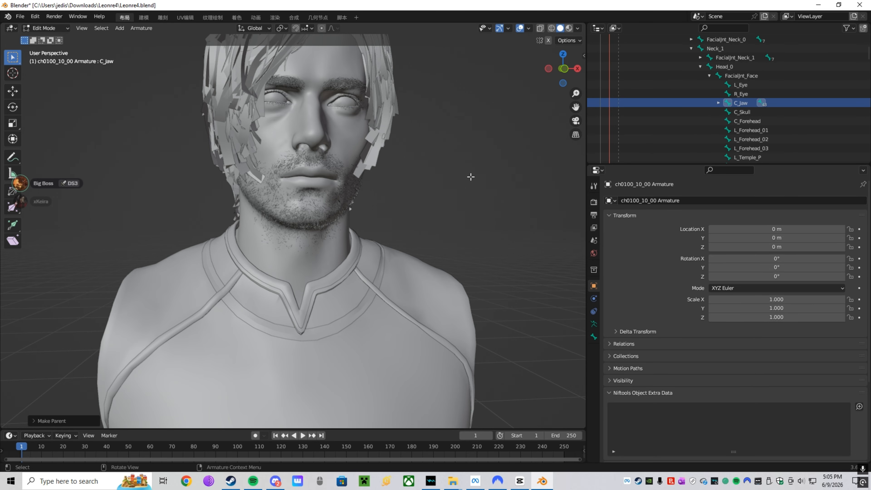
pyautogui.click(740, 103)
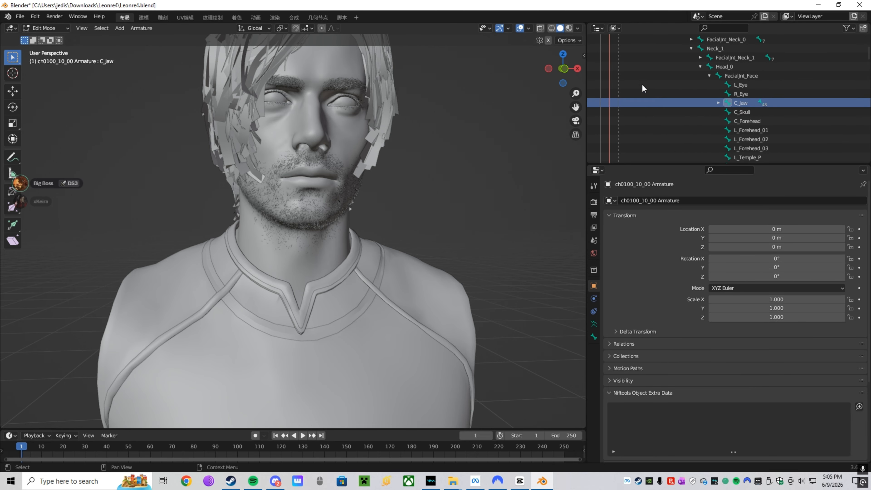
# - Switch the armature to Pose Mode and expand its pose bone hierarchy from root down to Spine_2
pyautogui.click(46, 24)
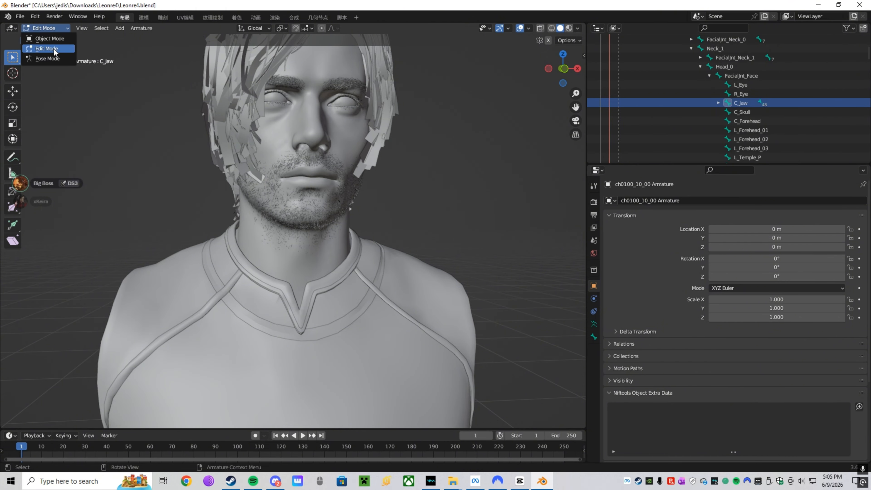
pyautogui.click(51, 58)
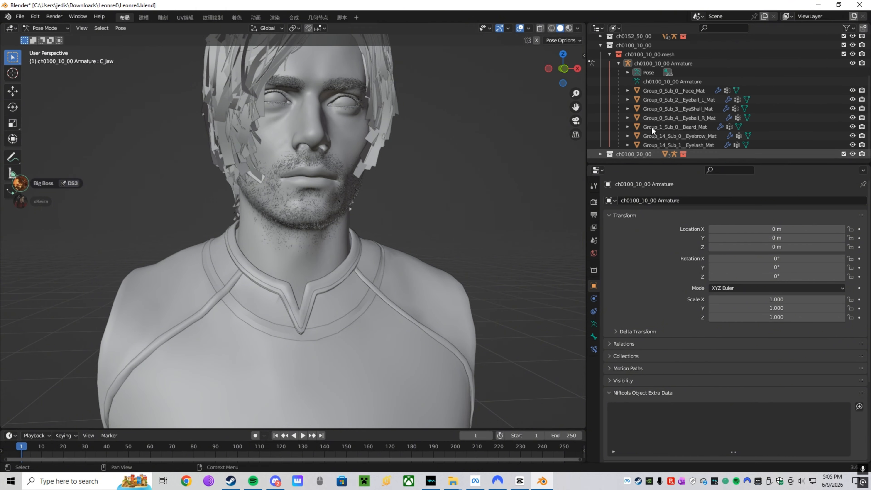
pyautogui.click(657, 72)
pyautogui.press('Right')
pyautogui.click(663, 84)
pyautogui.press('Right')
pyautogui.click(688, 91)
pyautogui.press('Right')
pyautogui.press('Right')
pyautogui.press('Right')
pyautogui.press('Right')
pyautogui.press('Right')
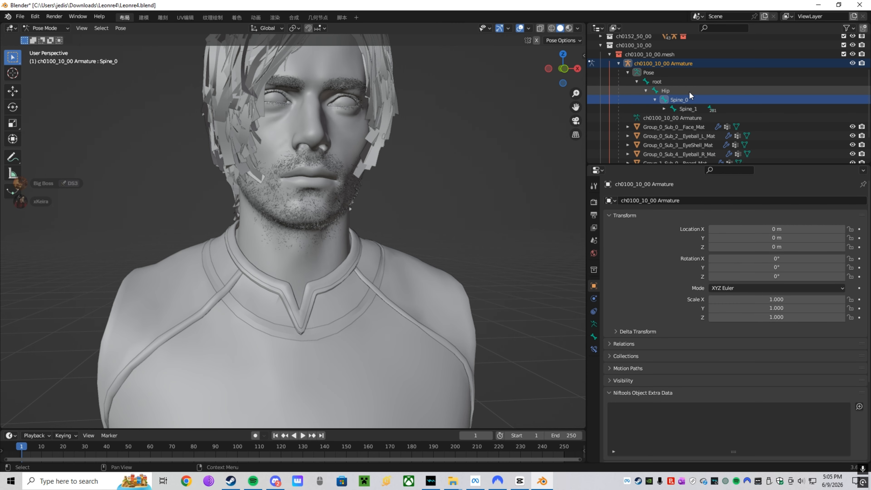
pyautogui.scroll(-2, 689, 92)
pyautogui.press('Right')
pyautogui.press('Right')
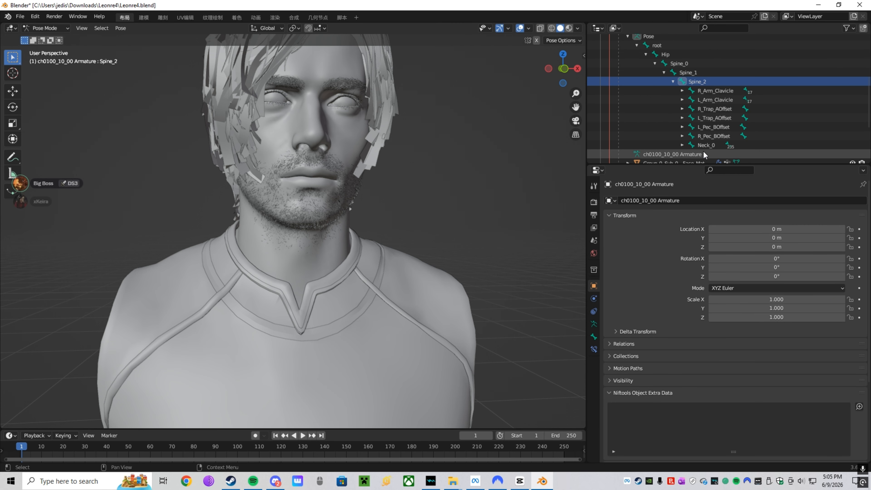
# - Expand the bone hierarchy from Neck_0 through Head_0 and FacialJnt_Face, and select the C_Jaw bone
pyautogui.click(704, 139)
pyautogui.press('Down')
pyautogui.press('Right')
pyautogui.scroll(-3, 709, 125)
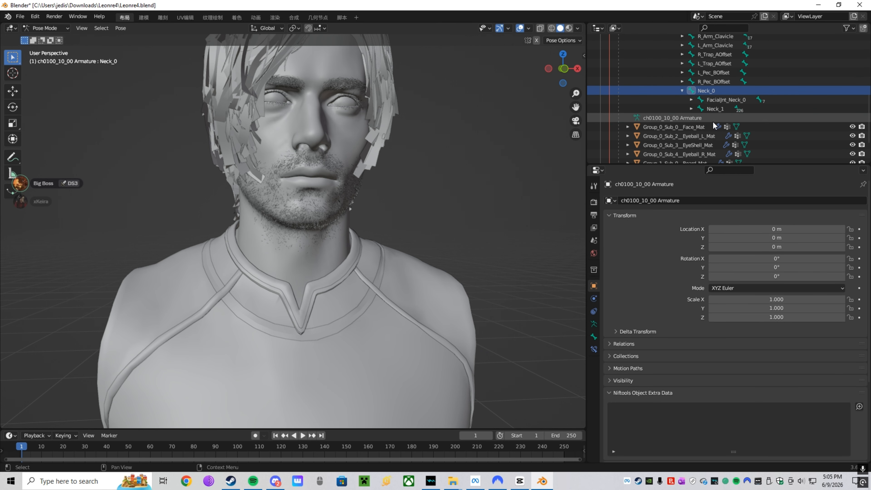
pyautogui.click(713, 108)
pyautogui.press('Right')
pyautogui.press('Down')
pyautogui.press('Down')
pyautogui.press('Right')
pyautogui.press('Down')
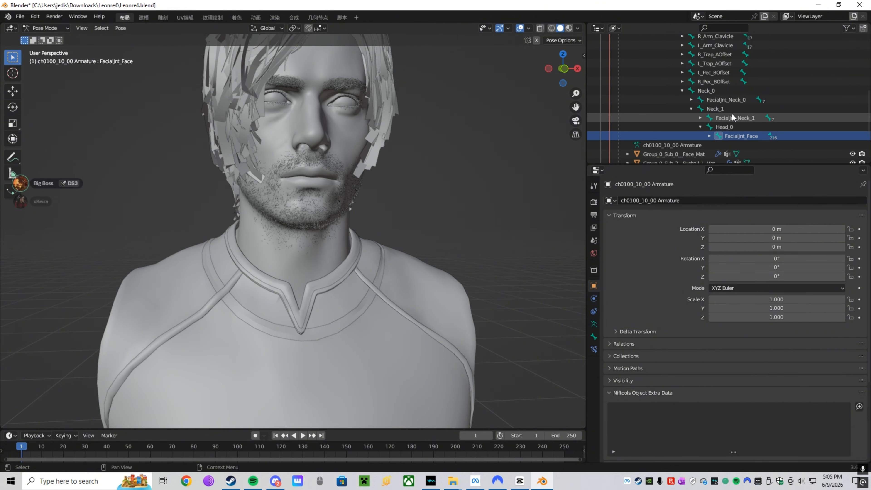
pyautogui.press('Right')
pyautogui.scroll(-3, 734, 113)
pyautogui.click(741, 125)
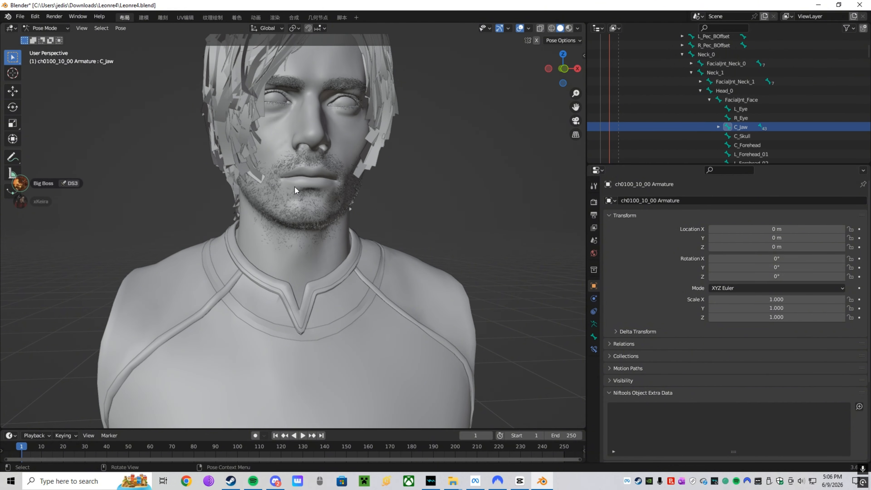
# - Rotate the C_Jaw bone slightly downward about the X axis to open the mouth
pyautogui.click(13, 107)
pyautogui.moveTo(162, 136); pyautogui.dragTo(302, 182, button='middle')
pyautogui.scroll(5, 500, 186)
pyautogui.scroll(3, 471, 174)
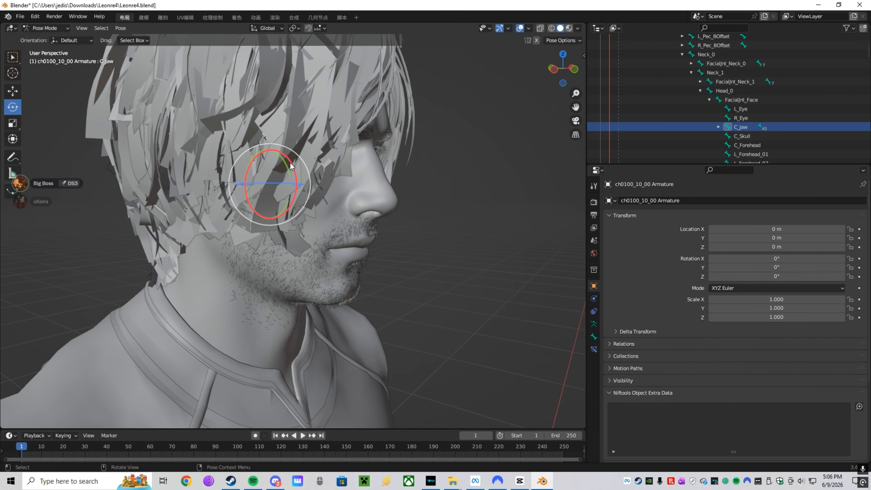
pyautogui.moveTo(291, 164); pyautogui.dragTo(293, 165)
pyautogui.moveTo(294, 164); pyautogui.dragTo(310, 202, button='middle')
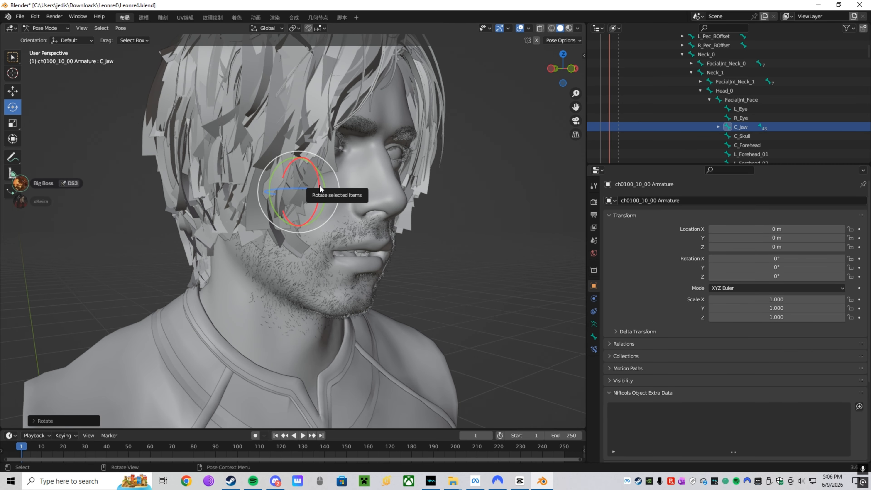
pyautogui.moveTo(320, 186); pyautogui.dragTo(324, 189)
pyautogui.moveTo(324, 189); pyautogui.dragTo(322, 228, button='middle')
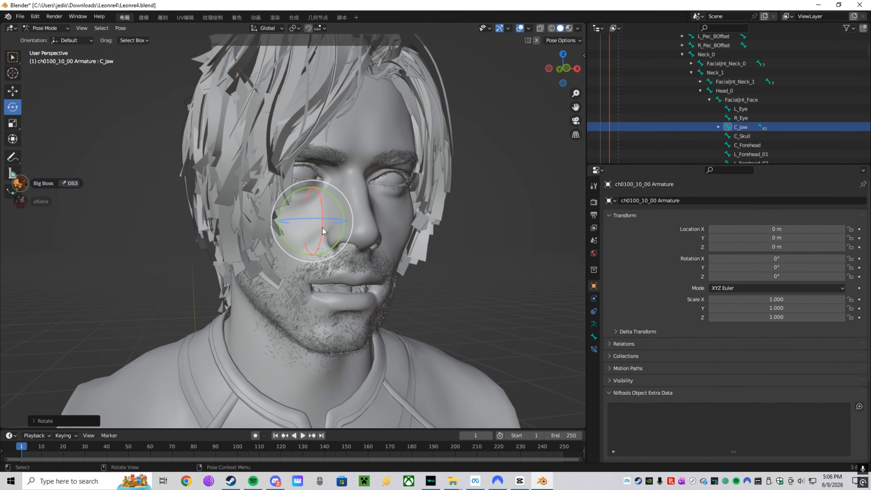
# - In Object Mode, save the face mesh's Armature modifier as a shape key and rename the key to AA
pyautogui.click(67, 28)
pyautogui.click(43, 38)
pyautogui.click(368, 123)
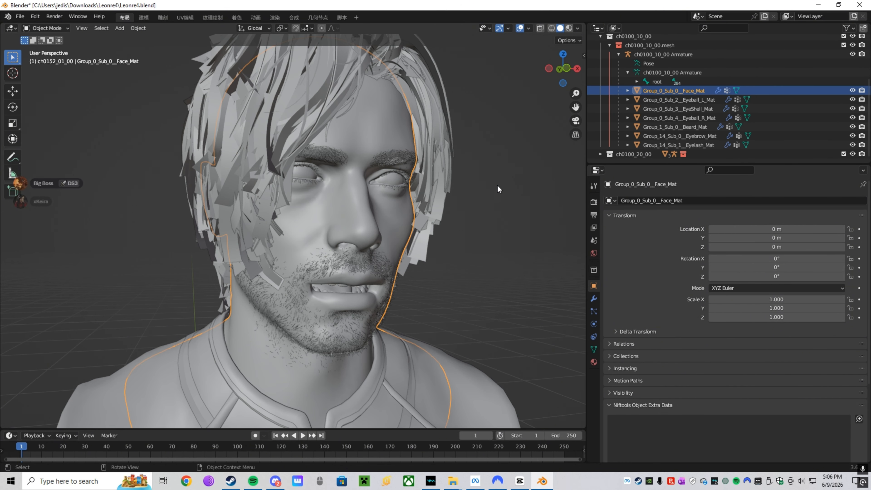
pyautogui.click(594, 298)
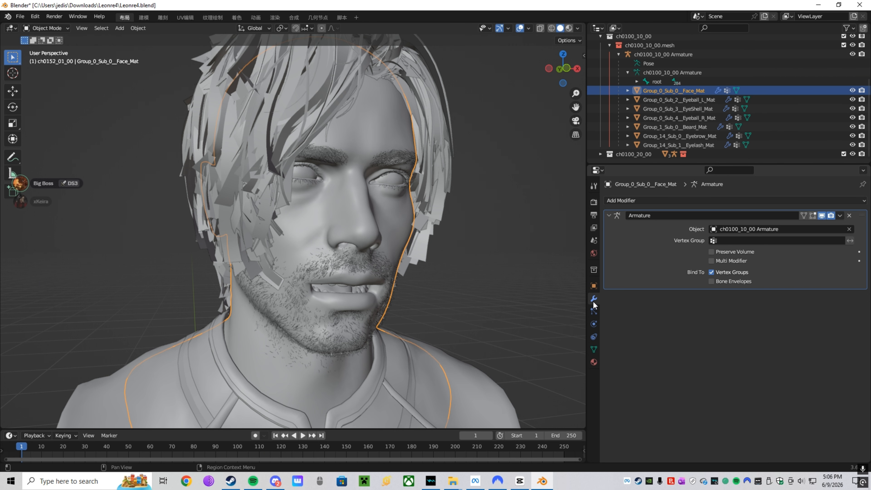
pyautogui.click(840, 215)
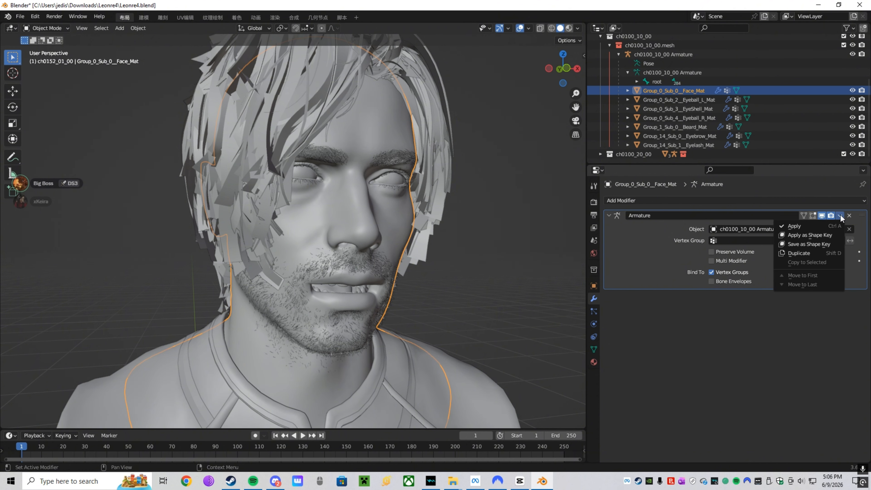
pyautogui.click(803, 244)
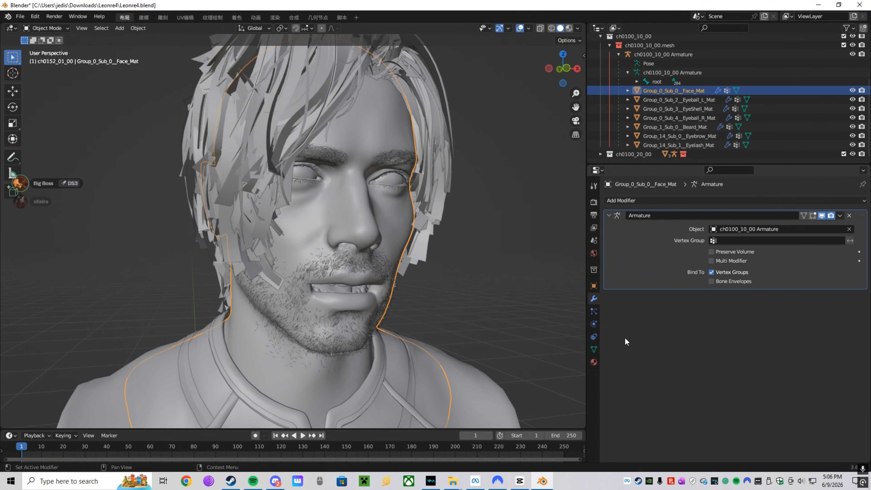
pyautogui.click(594, 348)
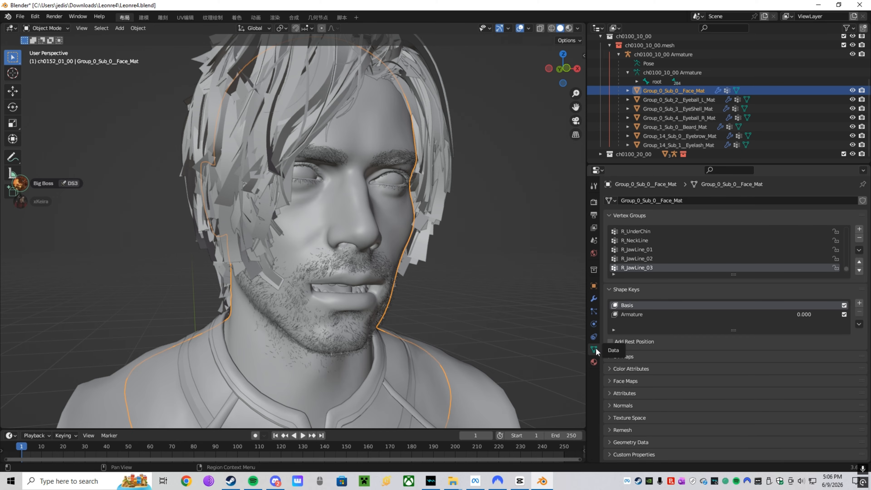
pyautogui.click(648, 314)
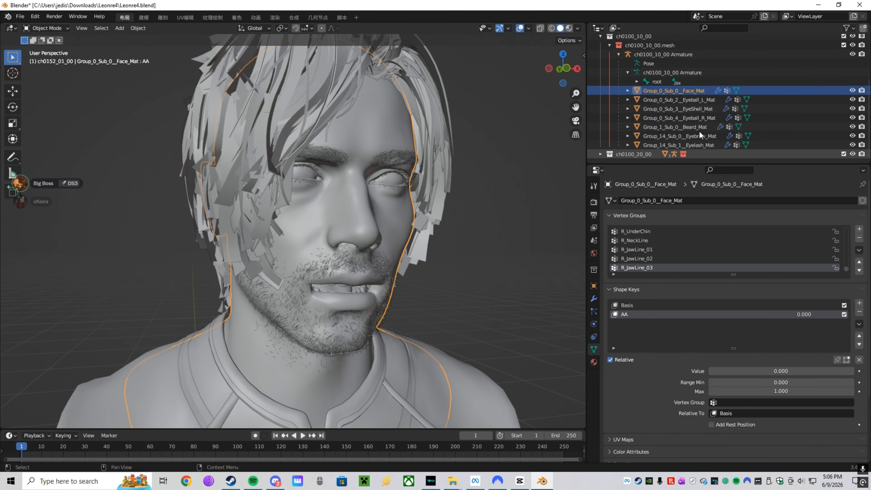
# - Return the ch0100_10_00 Armature to Pose Mode and clear all transforms on every bone
pyautogui.click(687, 80)
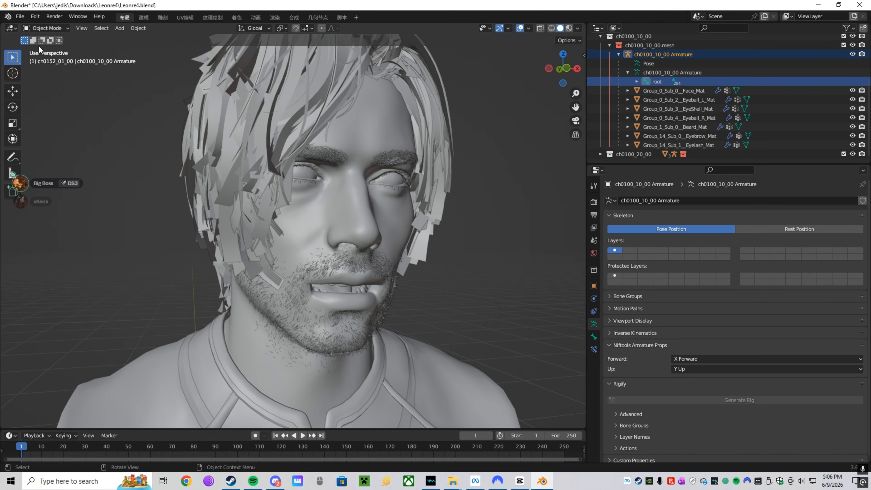
pyautogui.click(55, 27)
pyautogui.click(41, 58)
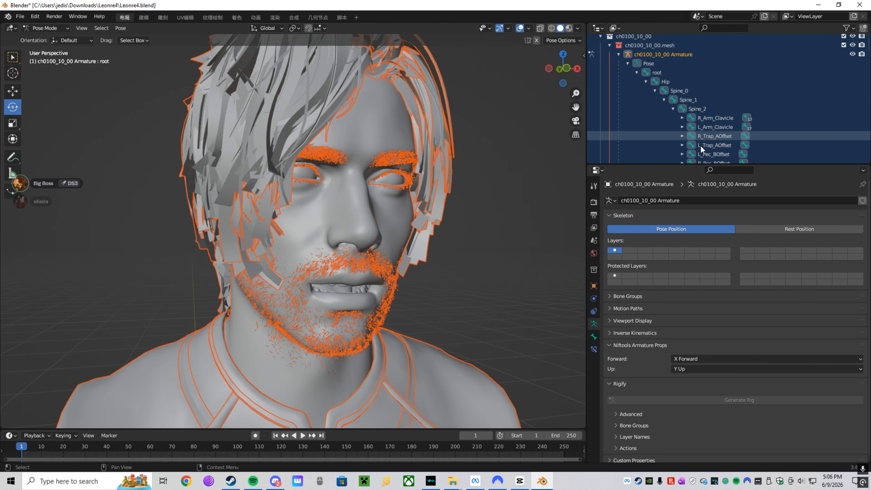
pyautogui.click(122, 29)
pyautogui.moveTo(165, 48)
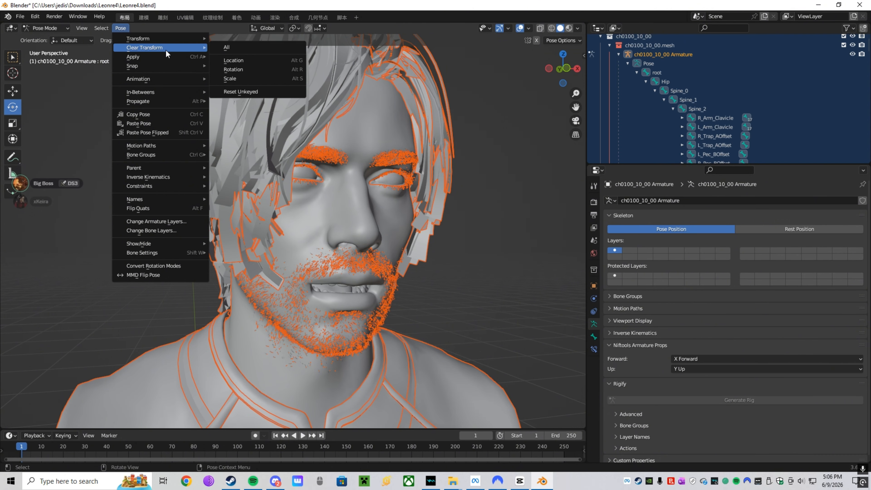
pyautogui.click(231, 47)
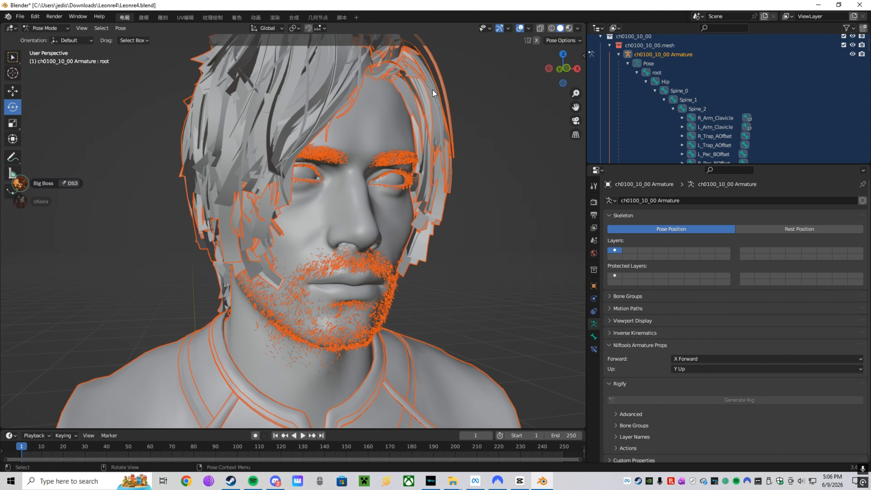
# - Return to Object Mode, select the face mesh and set its AA shape key value to 0
pyautogui.click(62, 28)
pyautogui.click(48, 37)
pyautogui.click(355, 125)
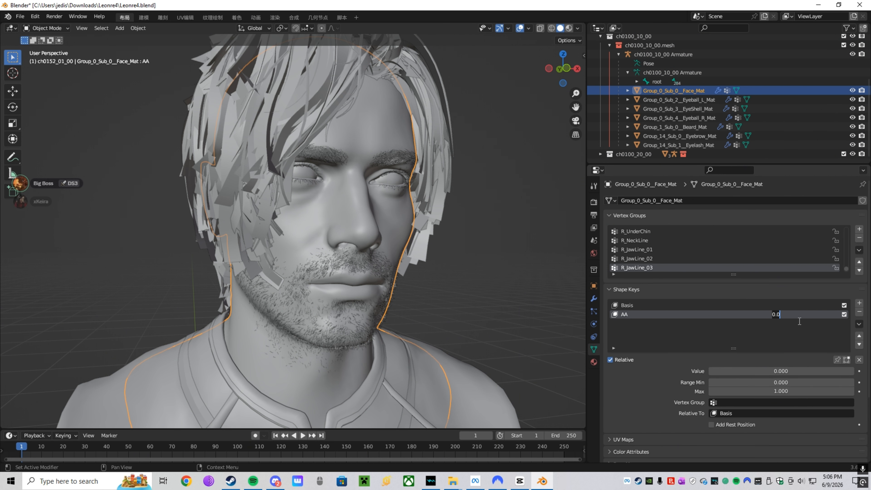
pyautogui.press('Return')
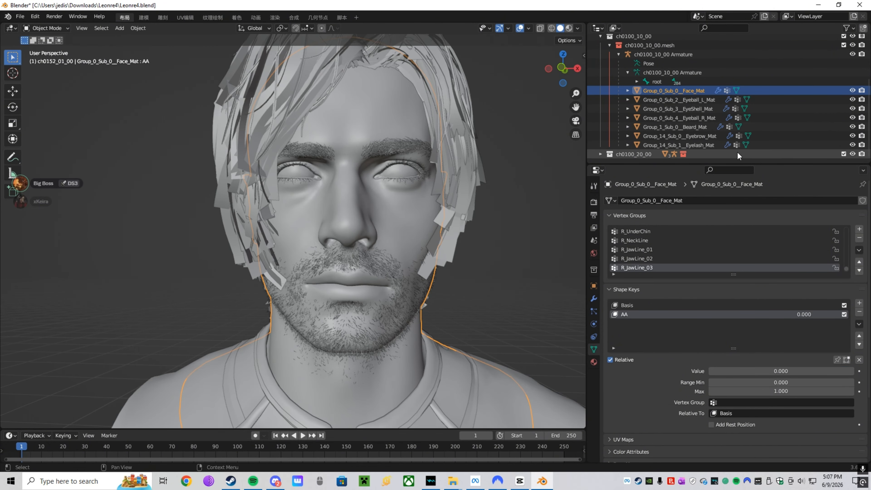
# - Select the ch0100_10_00 Armature and switch it to Pose Mode
pyautogui.click(720, 81)
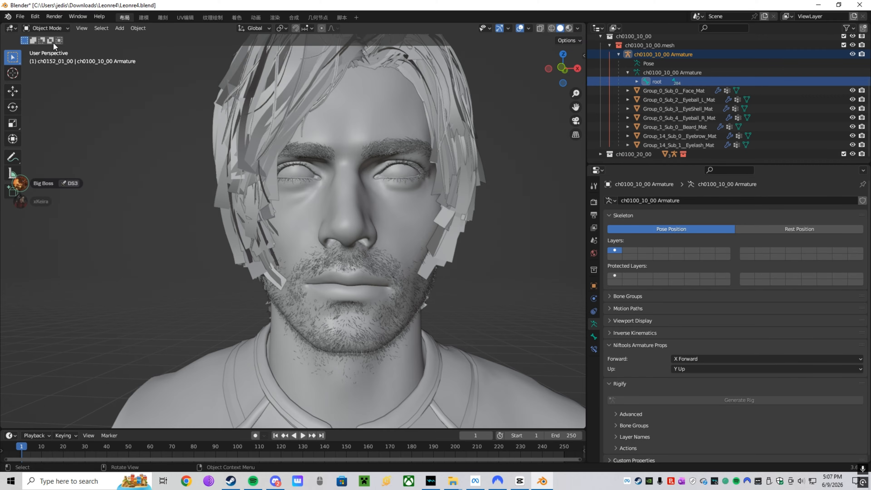
pyautogui.click(56, 29)
pyautogui.click(55, 58)
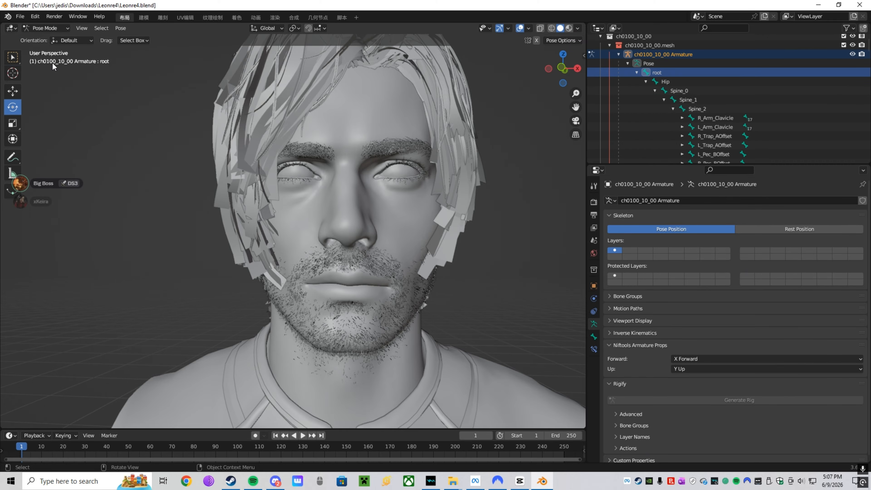
# - Under the C_Jaw bone, select the central and left lower-lip bones from C_LwrLp_01 through L_LwrLpOut_02
pyautogui.scroll(-10, 710, 141)
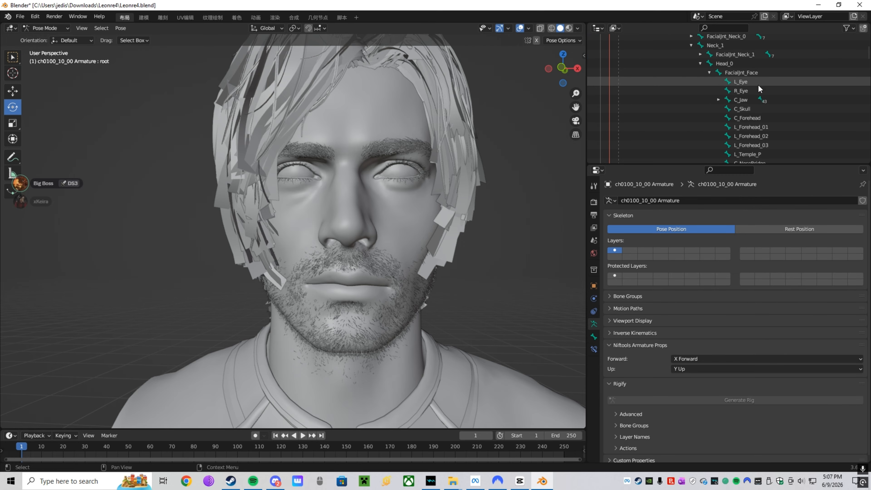
pyautogui.scroll(-2, 778, 95)
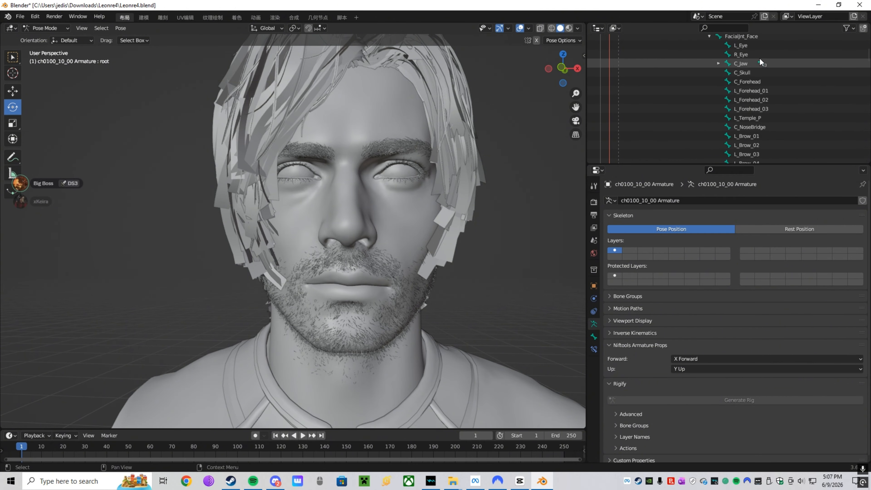
pyautogui.click(748, 61)
pyautogui.scroll(-3, 762, 80)
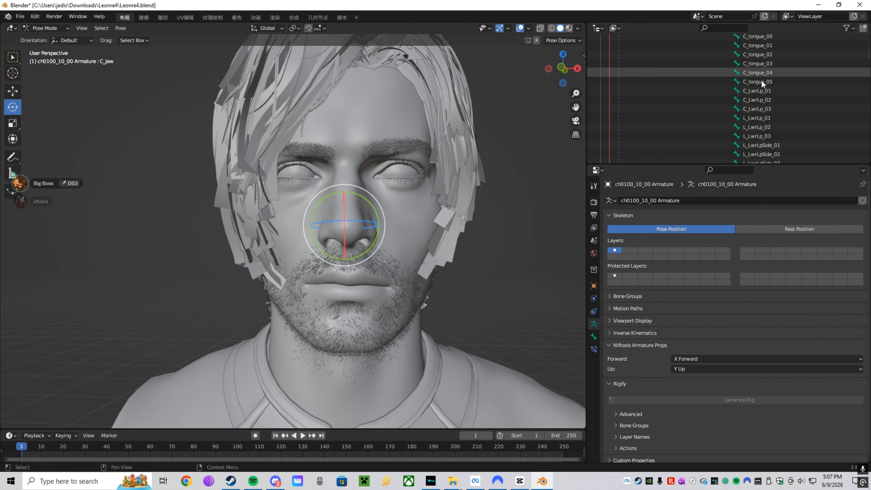
pyautogui.click(763, 89)
pyautogui.scroll(-6, 764, 86)
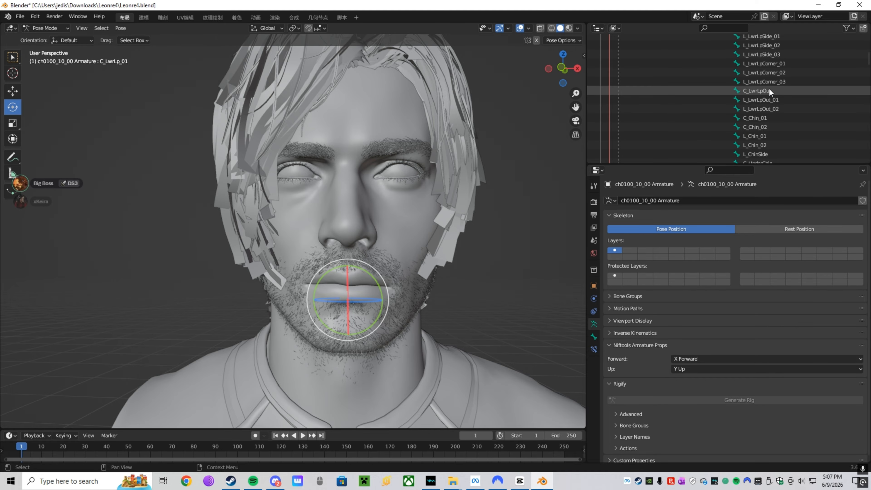
pyautogui.keyDown('shift'); pyautogui.click(771, 107); pyautogui.keyUp('shift')
pyautogui.scroll(-6, 767, 100)
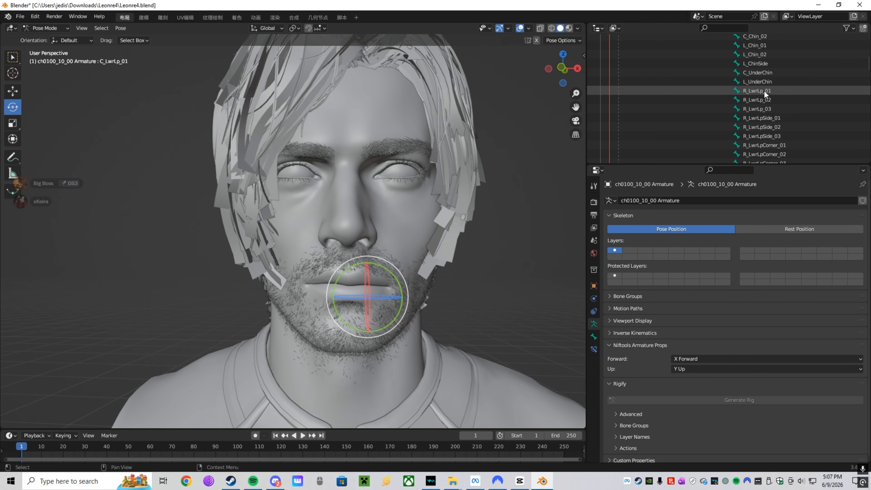
# - Add the right lower-lip bones from R_LwrLp_01 through R_LwrLpOut_02 to the selection
pyautogui.click(755, 72)
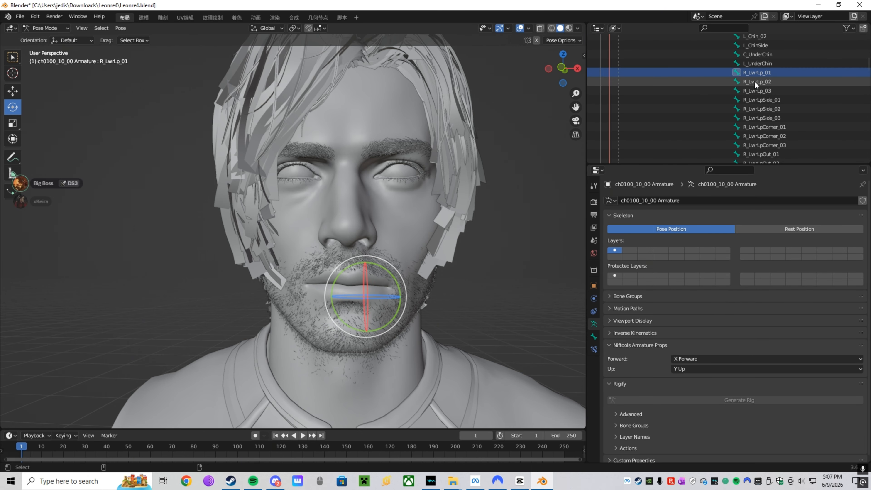
pyautogui.keyDown('shift'); pyautogui.click(755, 81); pyautogui.keyUp('shift')
pyautogui.keyDown('shift'); pyautogui.click(758, 90); pyautogui.keyUp('shift')
pyautogui.keyDown('shift'); pyautogui.click(761, 100); pyautogui.keyUp('shift')
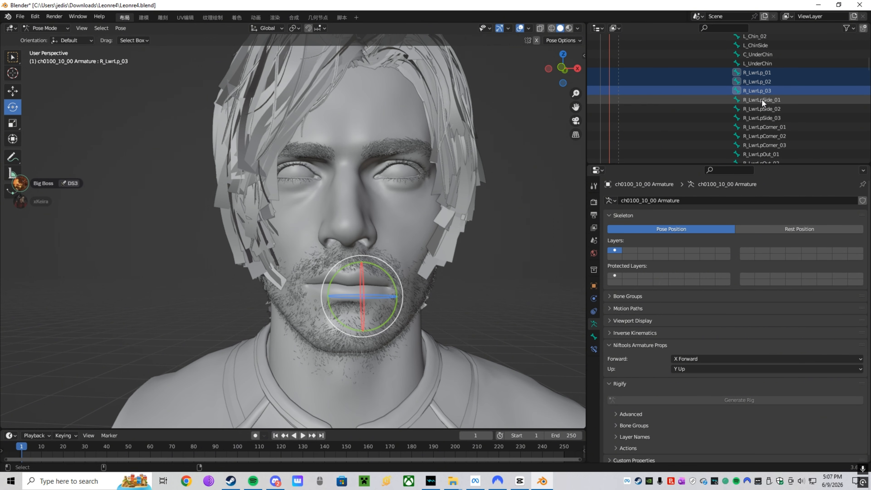
pyautogui.keyDown('shift'); pyautogui.click(762, 108); pyautogui.keyUp('shift')
pyautogui.keyDown('shift'); pyautogui.click(762, 118); pyautogui.keyUp('shift')
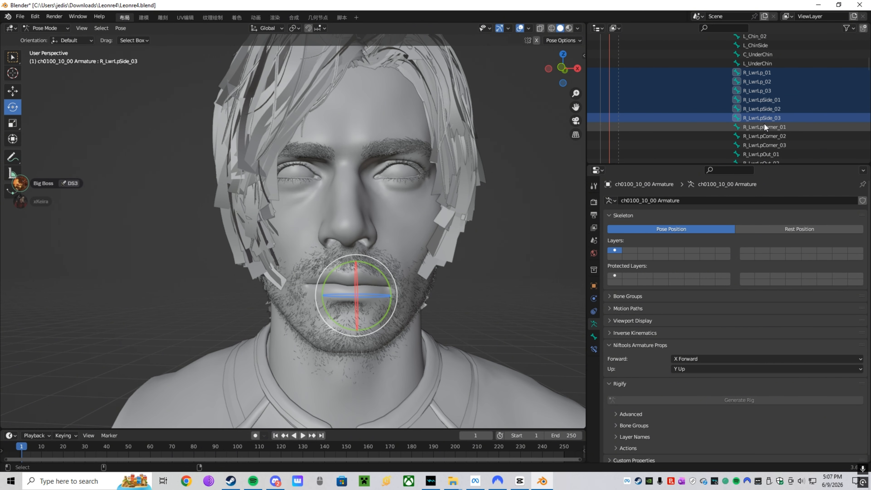
pyautogui.keyDown('shift'); pyautogui.click(765, 126); pyautogui.keyUp('shift')
pyautogui.keyDown('shift'); pyautogui.click(770, 136); pyautogui.keyUp('shift')
pyautogui.keyDown('shift'); pyautogui.click(771, 154); pyautogui.keyUp('shift')
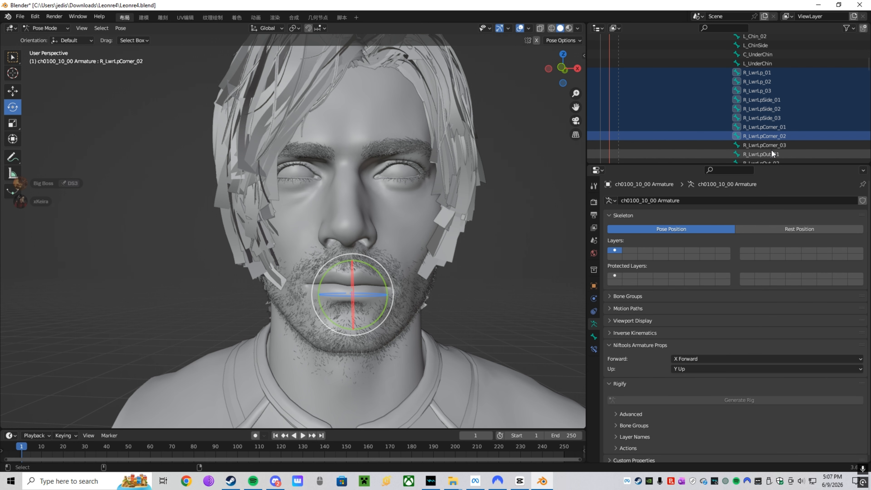
pyautogui.keyDown('shift'); pyautogui.click(777, 144); pyautogui.keyUp('shift')
pyautogui.scroll(-4, 771, 137)
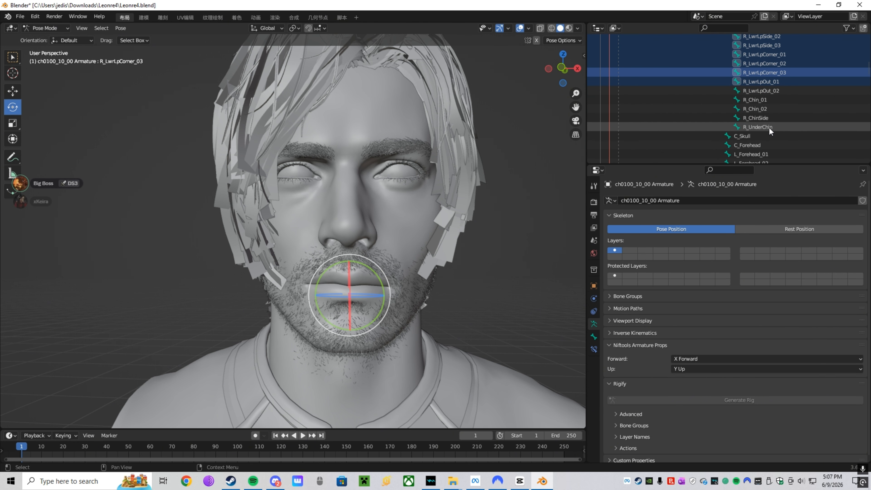
pyautogui.keyDown('shift'); pyautogui.click(764, 91); pyautogui.keyUp('shift')
# - Move the selected lower-lip bones down about 0.005 m to part the lips
pyautogui.scroll(8, 469, 267)
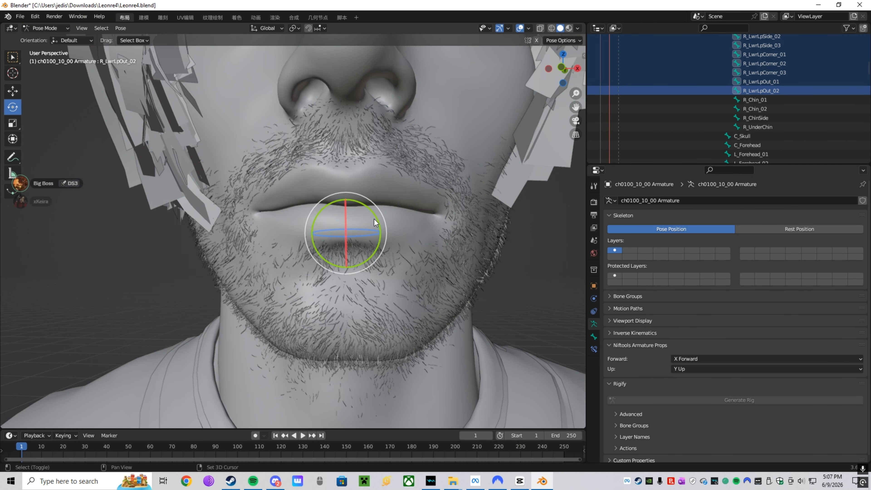
pyautogui.press('g')
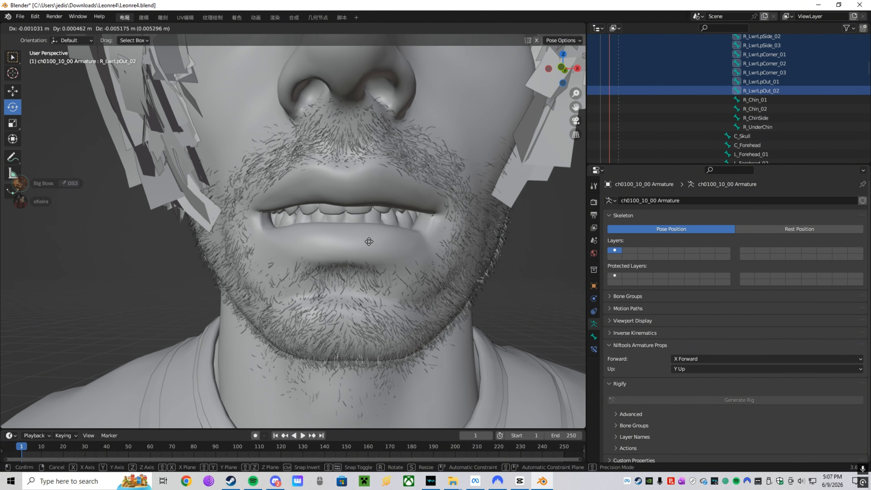
pyautogui.click(368, 241)
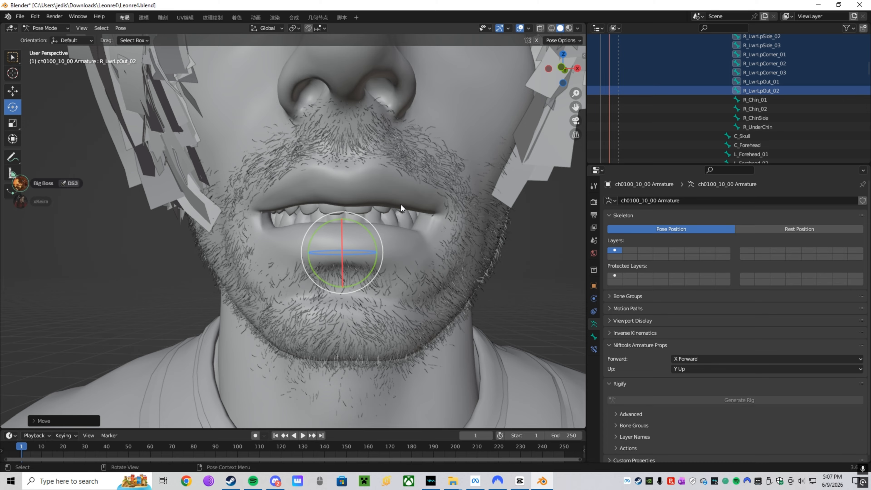
# - Select the central and left upper-lip bones from C_UprLp_01 through L_UprLpCorner_03
pyautogui.scroll(-8, 722, 83)
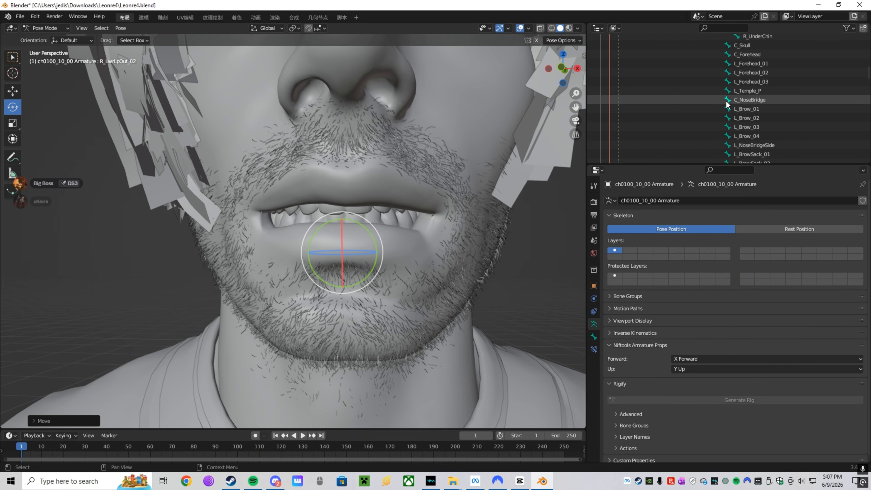
pyautogui.scroll(-7, 793, 83)
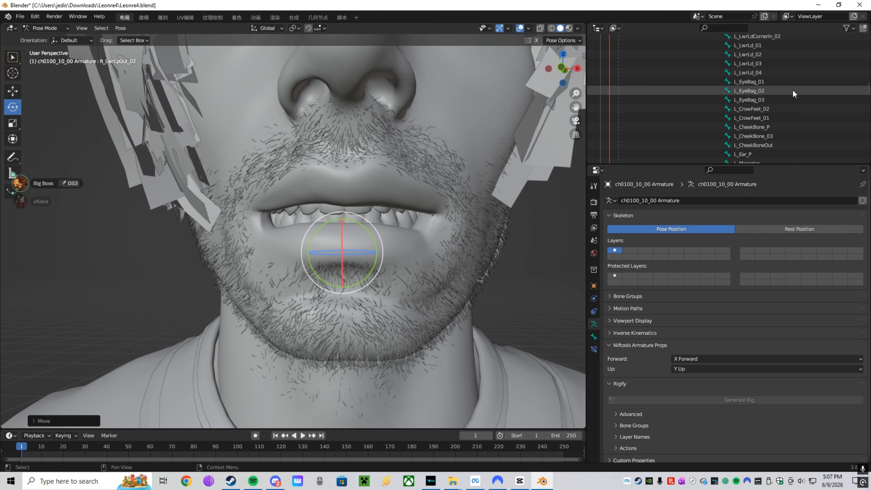
pyautogui.scroll(-8, 778, 99)
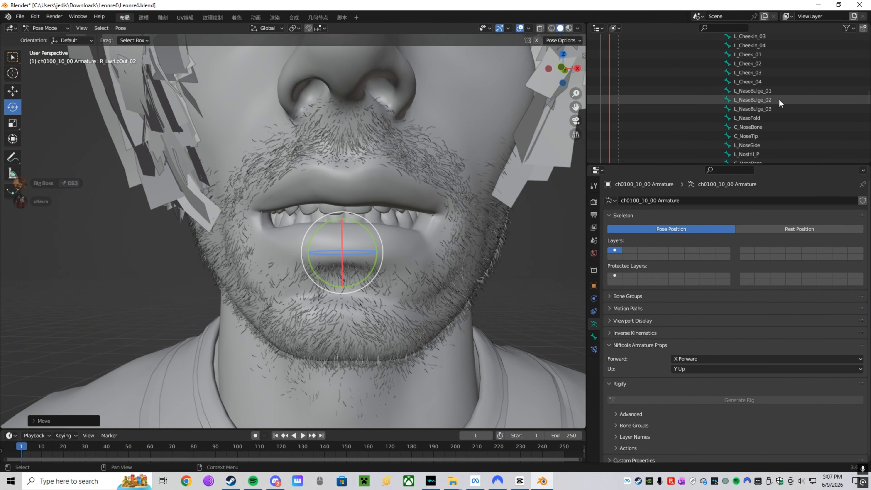
pyautogui.scroll(-2, 767, 102)
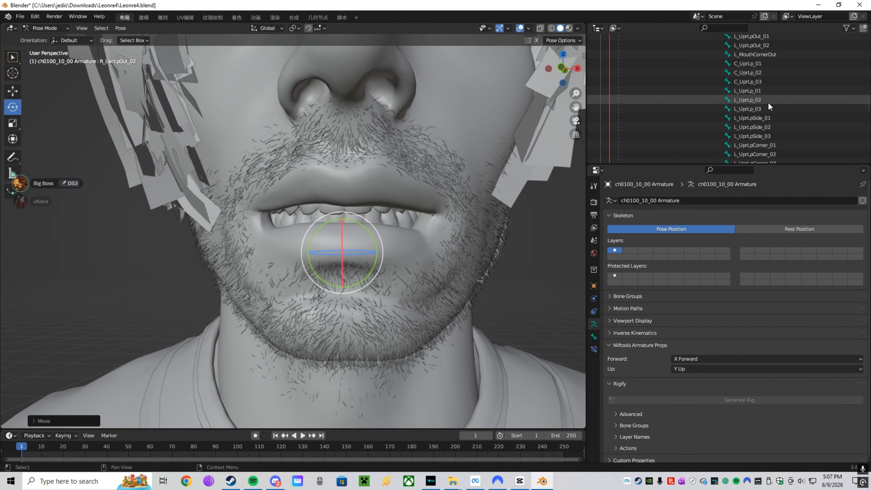
pyautogui.click(769, 55)
pyautogui.click(768, 63)
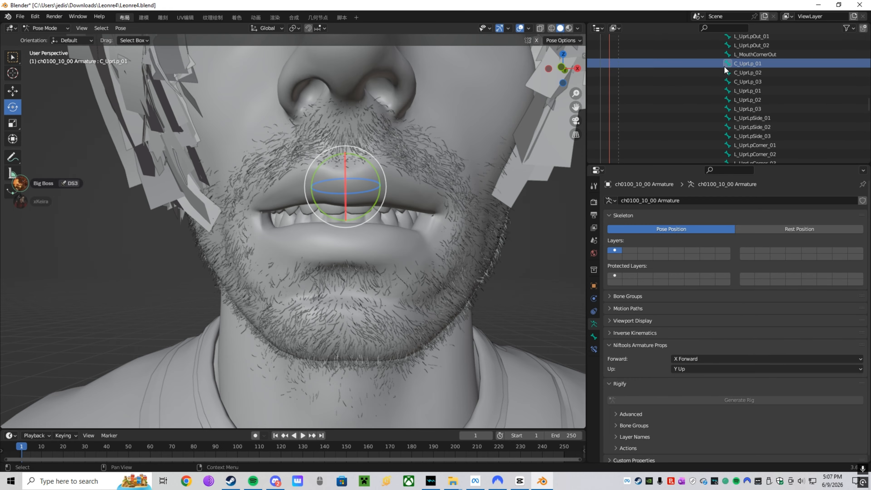
pyautogui.scroll(-2, 754, 78)
pyautogui.scroll(-2, 764, 94)
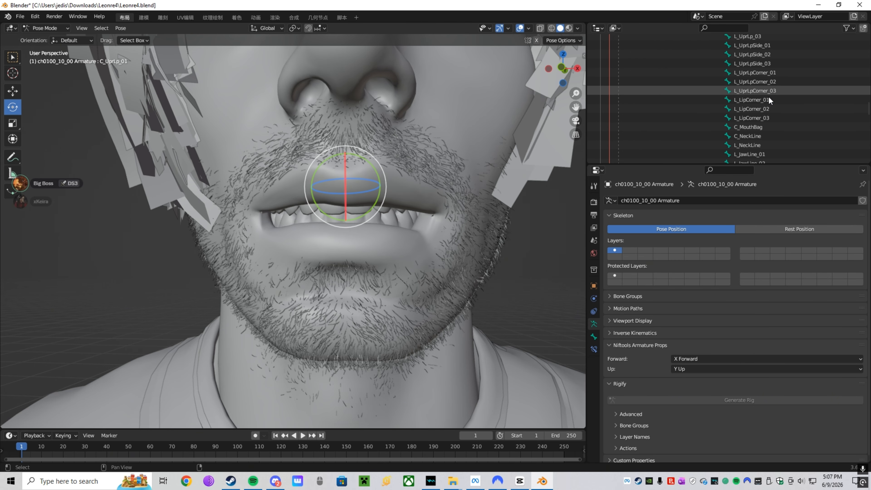
pyautogui.keyDown('shift'); pyautogui.click(762, 90); pyautogui.keyUp('shift')
# - Add the right upper-lip bones from R_UprLp_01 through R_UprLpCorner_03 to the selection
pyautogui.scroll(-10, 762, 91)
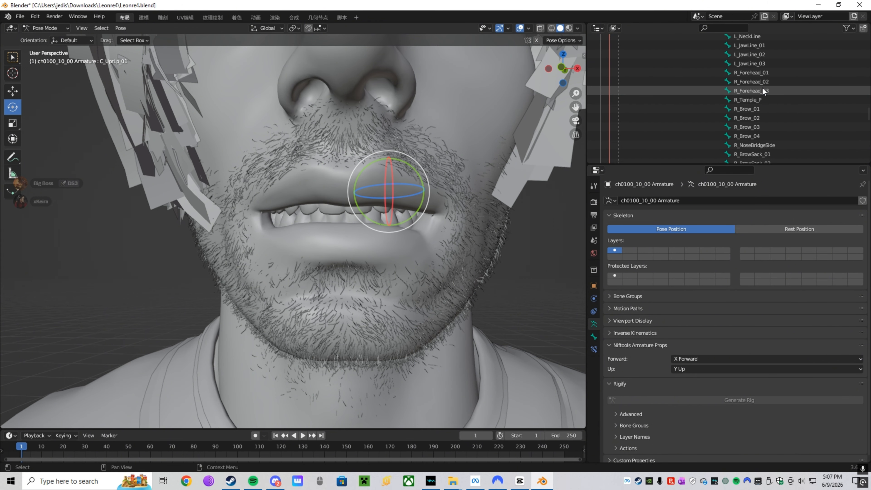
pyautogui.scroll(-10, 761, 92)
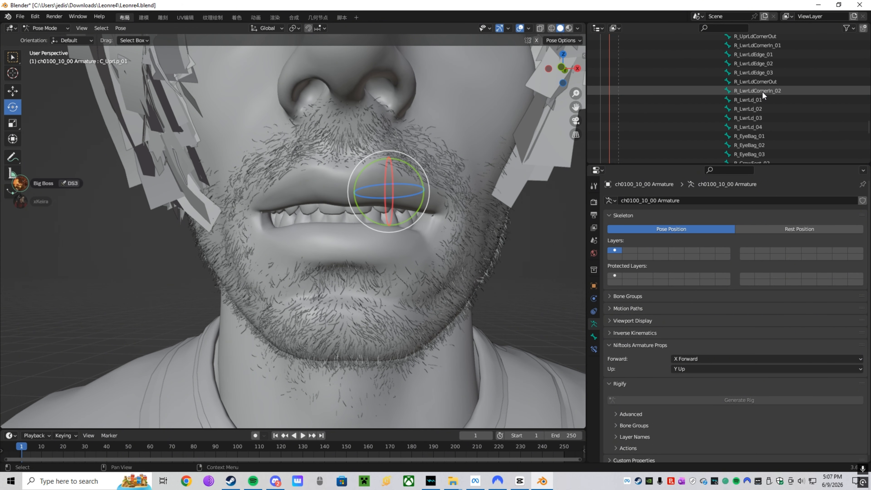
pyautogui.scroll(-5, 761, 93)
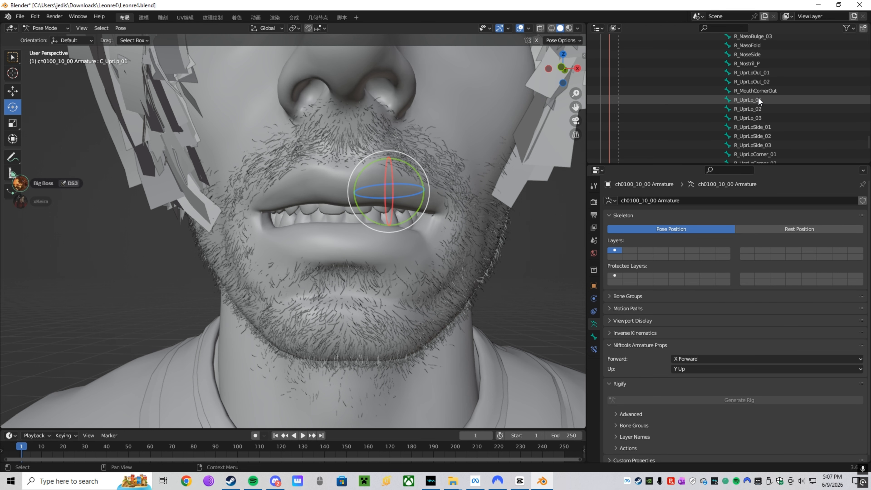
pyautogui.scroll(5, 759, 99)
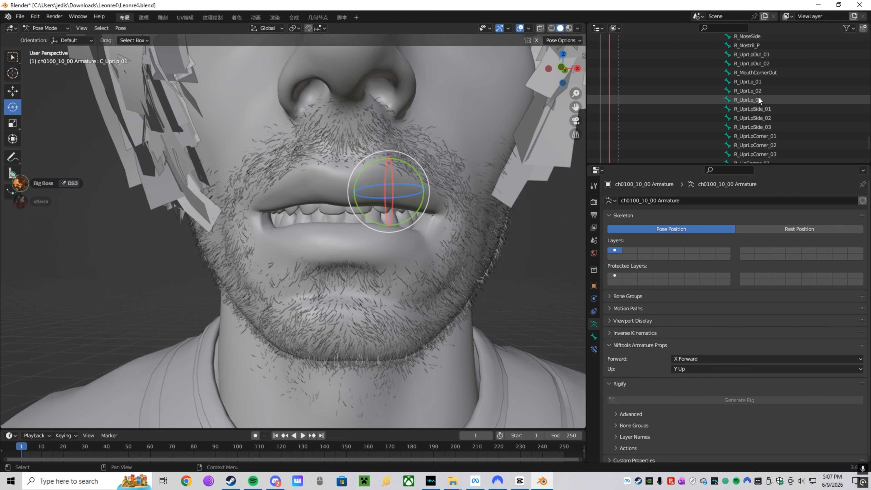
pyautogui.moveTo(772, 85); pyautogui.dragTo(762, 118)
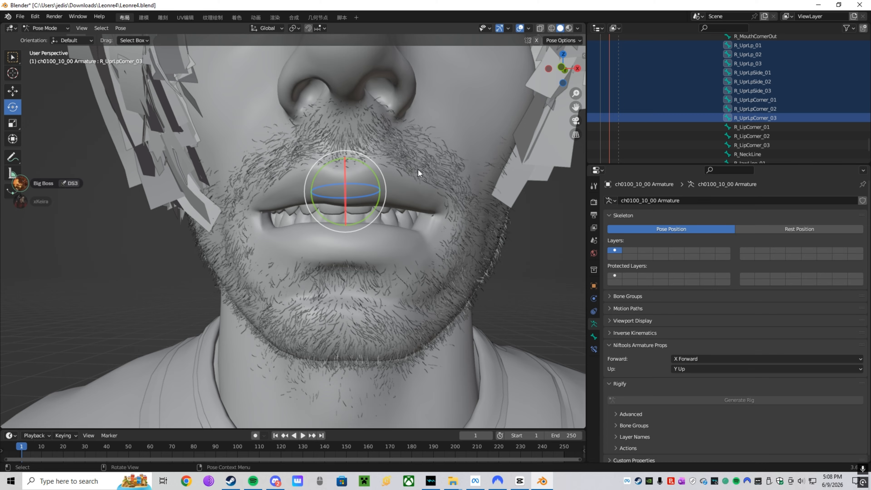
# - Scale the selected upper-lip bones to about 0.8 and move them down about 0.0017 m
pyautogui.press('s')
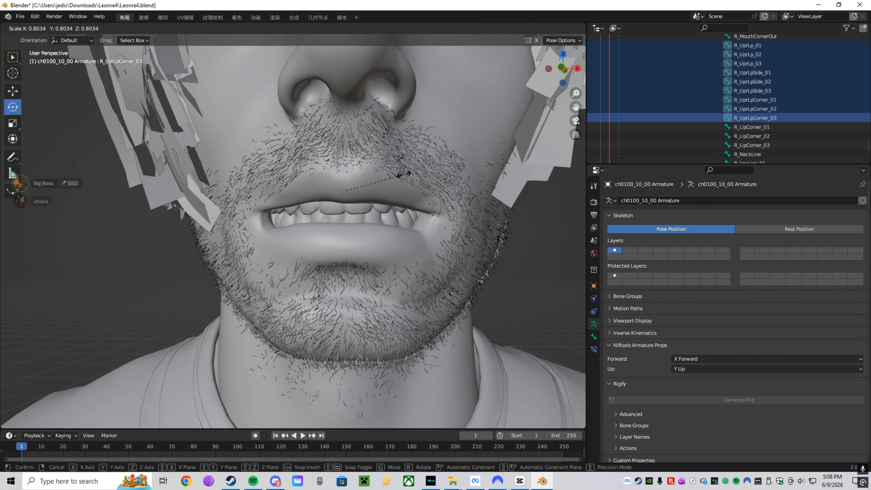
pyautogui.click(401, 177)
pyautogui.press('g')
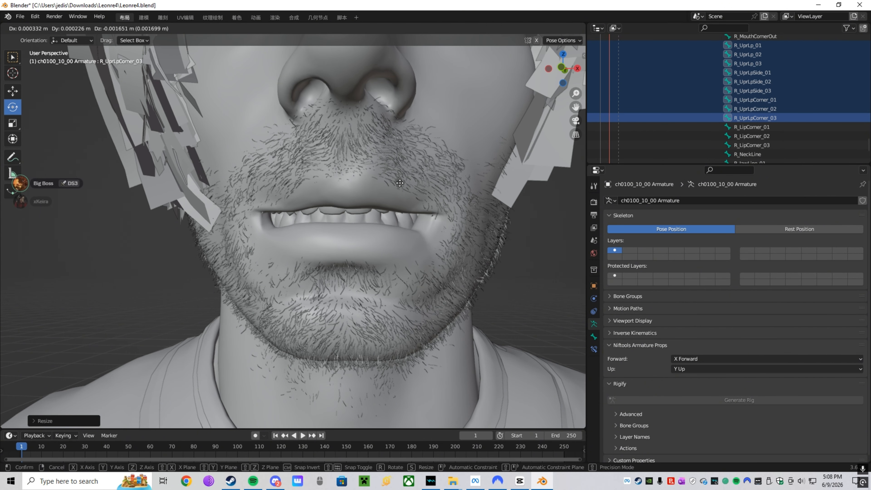
pyautogui.click(400, 183)
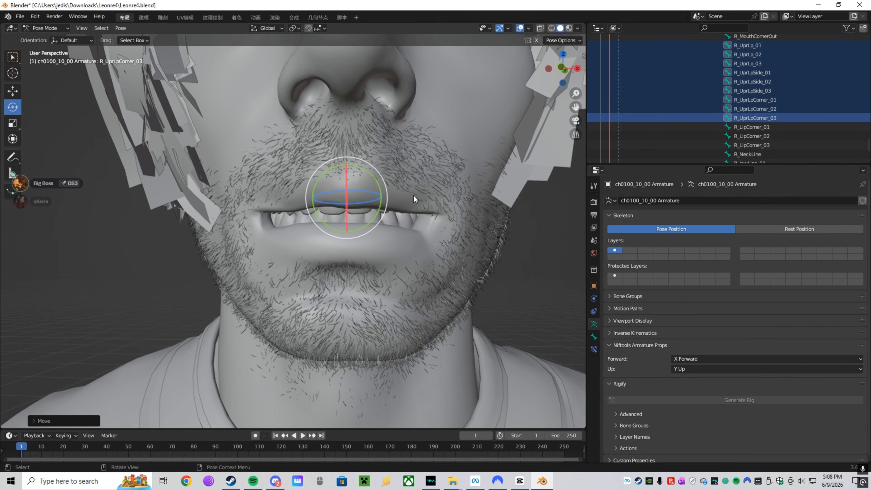
# - Switch the armature to Object Mode and select the face mesh Group_0_Sub_0__Face_Mat
pyautogui.click(64, 29)
pyautogui.click(50, 38)
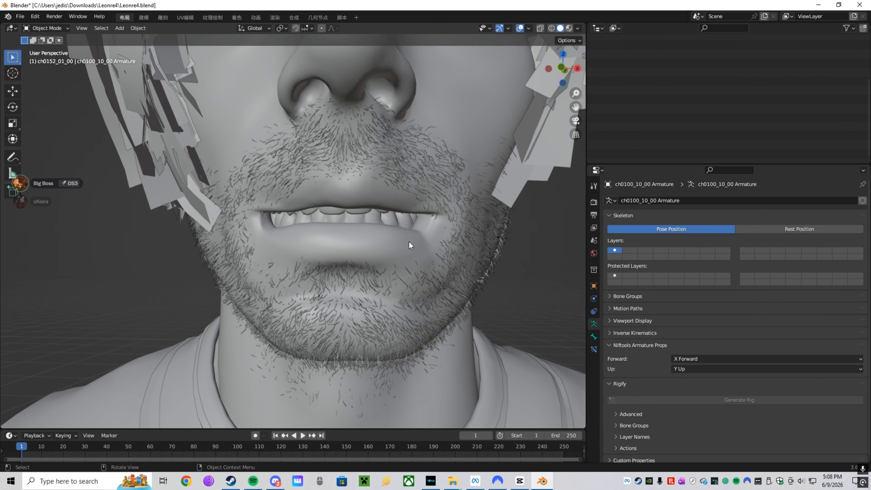
pyautogui.scroll(-10, 348, 200)
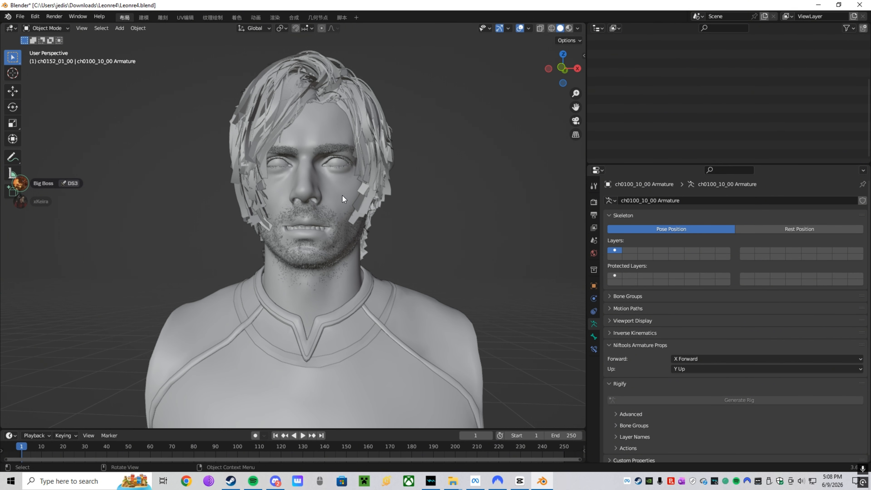
pyautogui.moveTo(343, 186)
pyautogui.mouseDown(button='middle')
pyautogui.moveTo(353, 174)
pyautogui.moveTo(354, 186)
pyautogui.moveTo(351, 177)
pyautogui.mouseUp(button='middle')
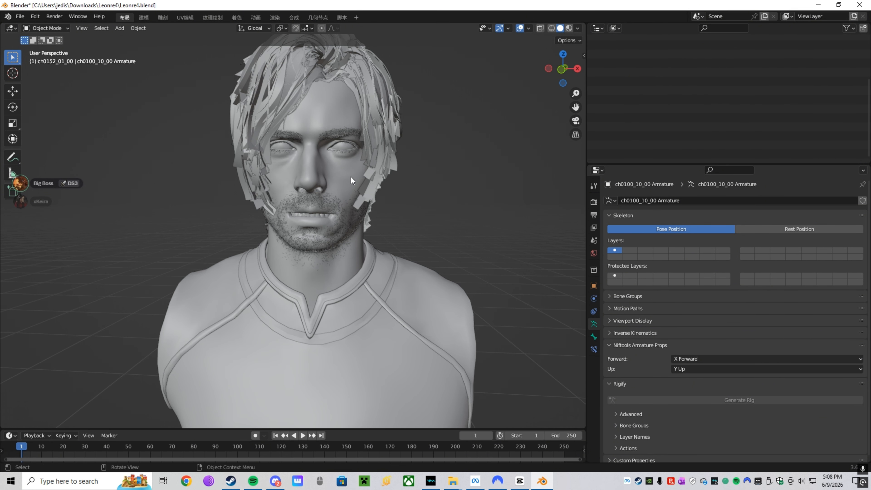
pyautogui.click(351, 177)
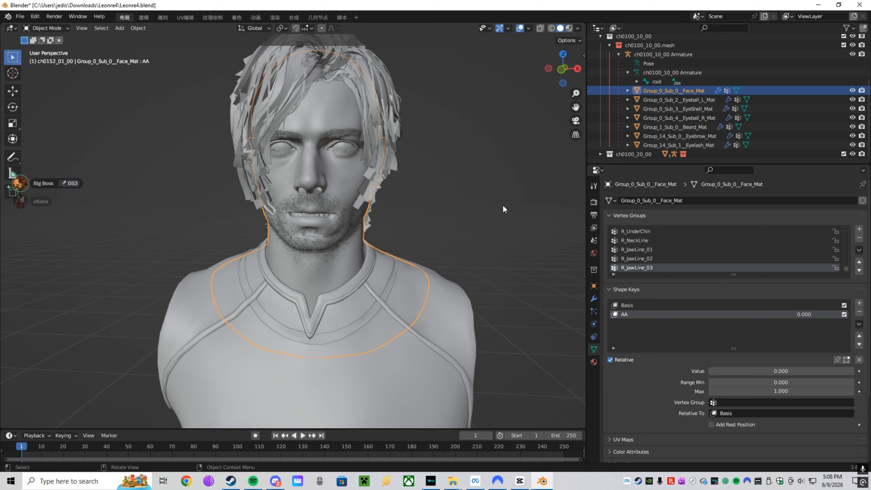
# - Save the face mesh's Armature modifier deformation as a shape key, keeping the modifier, and name the key CH
pyautogui.click(594, 298)
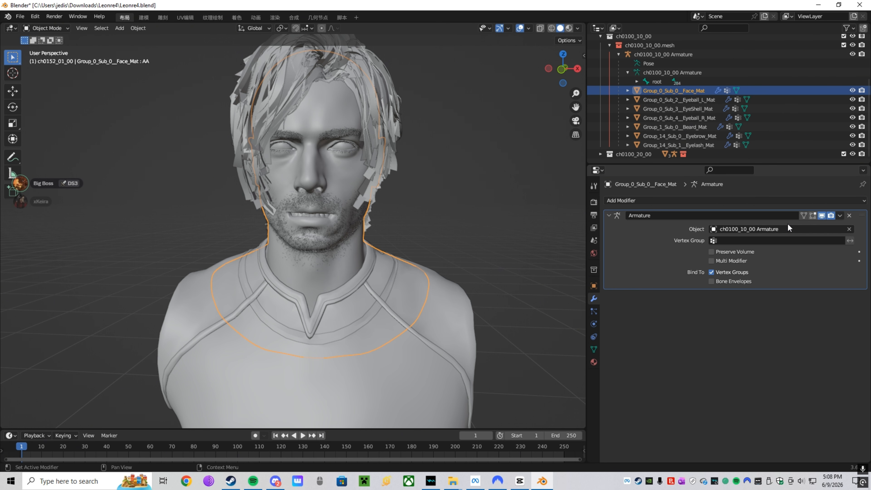
pyautogui.click(840, 216)
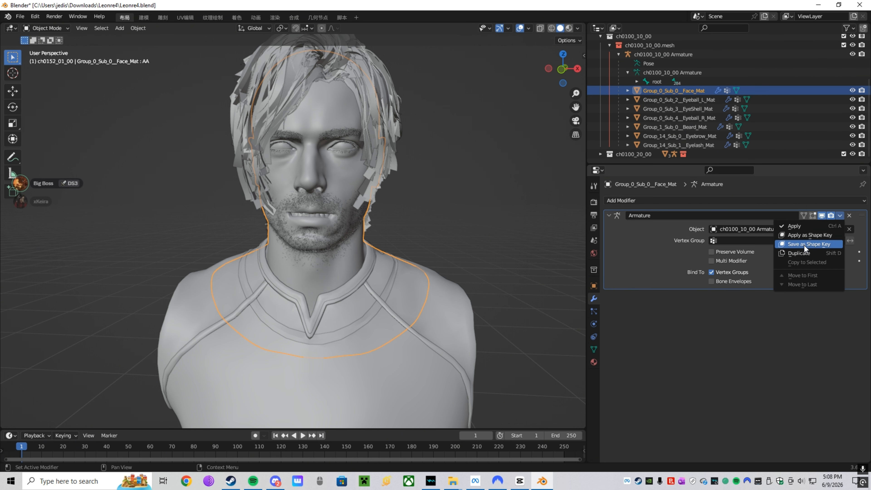
pyautogui.click(804, 245)
pyautogui.click(593, 349)
pyautogui.doubleClick(638, 323)
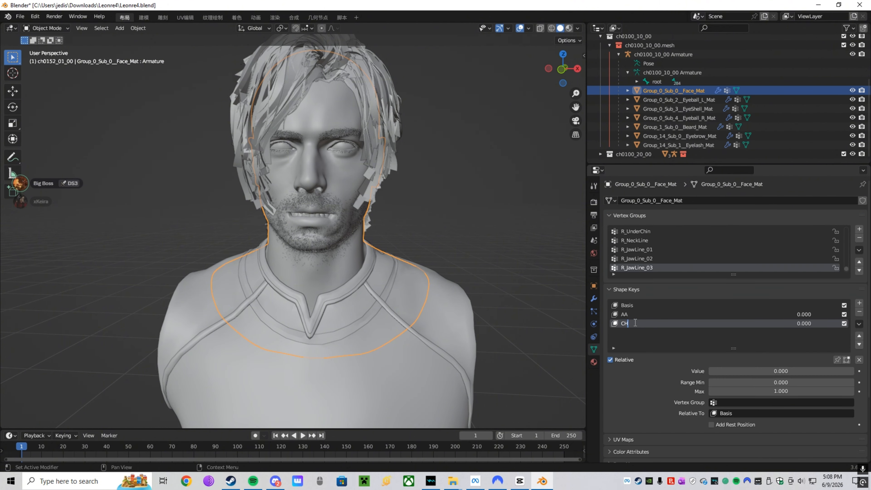
# - Put the ch0100_10_00 Armature in Pose Mode and clear the pose transforms of all its bones
pyautogui.click(660, 81)
pyautogui.click(51, 30)
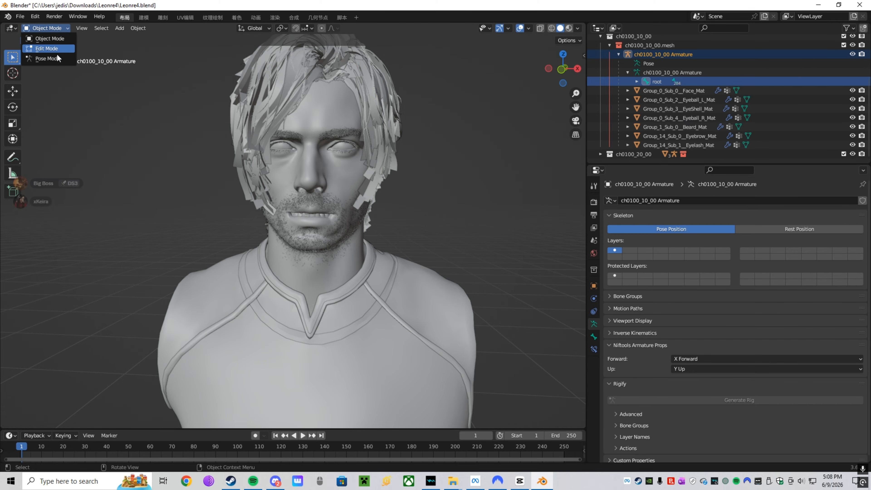
pyautogui.click(37, 58)
pyautogui.press('a')
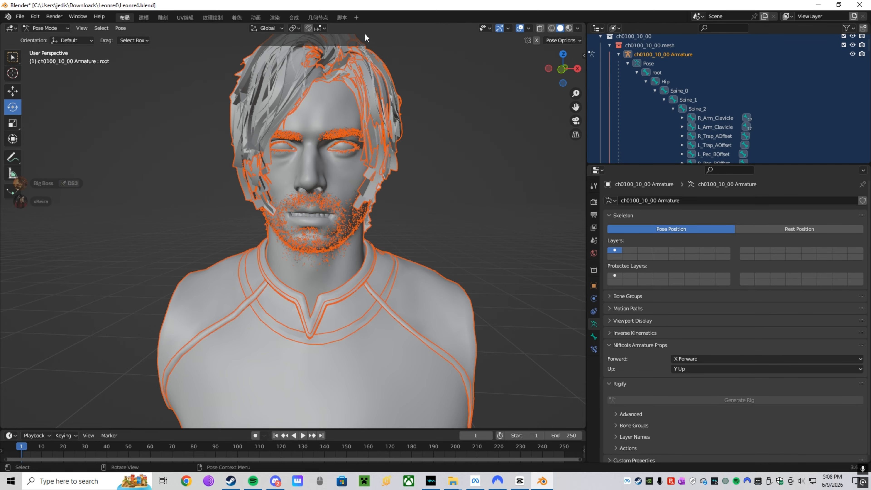
pyautogui.click(121, 28)
pyautogui.moveTo(131, 42)
pyautogui.click(226, 46)
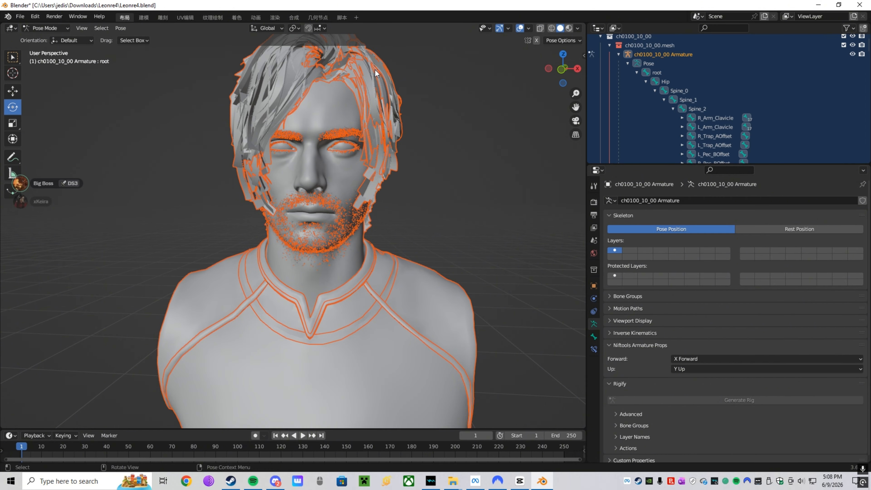
# - Select the C_Jaw bone and rotate it downward to open the mouth
pyautogui.scroll(-1, 777, 145)
pyautogui.scroll(-10, 776, 141)
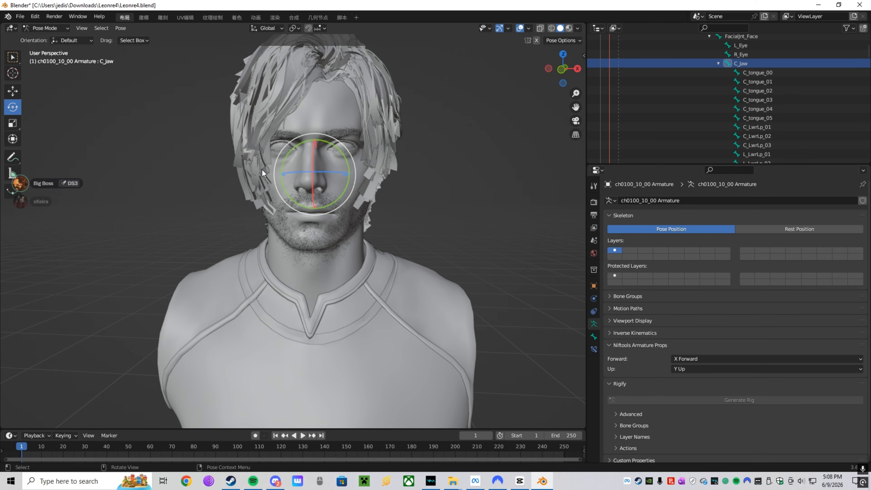
pyautogui.moveTo(262, 169); pyautogui.dragTo(305, 190, button='middle')
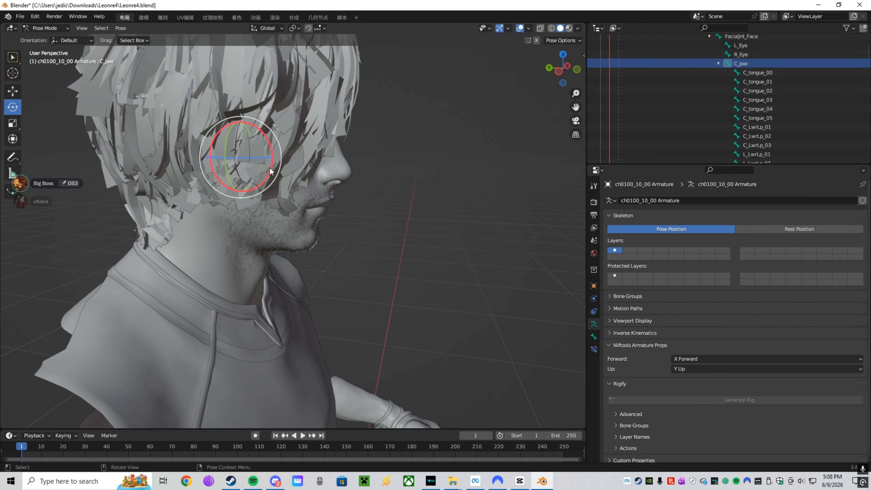
pyautogui.moveTo(269, 167); pyautogui.dragTo(330, 196)
pyautogui.moveTo(330, 196); pyautogui.dragTo(286, 188, button='middle')
pyautogui.scroll(4, 373, 200)
pyautogui.moveTo(392, 204); pyautogui.dragTo(356, 213, button='middle')
pyautogui.keyDown('shift'); pyautogui.moveTo(355, 213); pyautogui.dragTo(373, 239, button='middle'); pyautogui.keyUp('shift')
pyautogui.scroll(1, 351, 246)
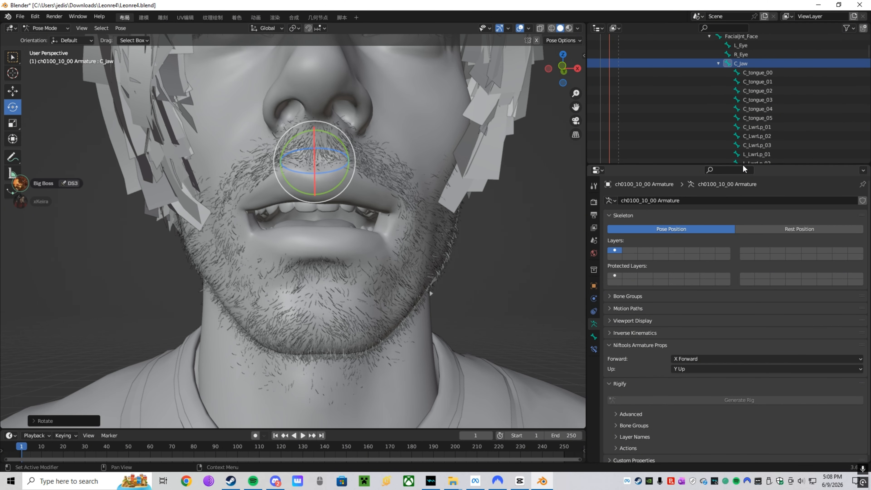
# - Select the central and left upper-lip bones from C_UprLp_01 through L_UprLpCorner_03 for the new mouth pose
pyautogui.scroll(-15, 761, 148)
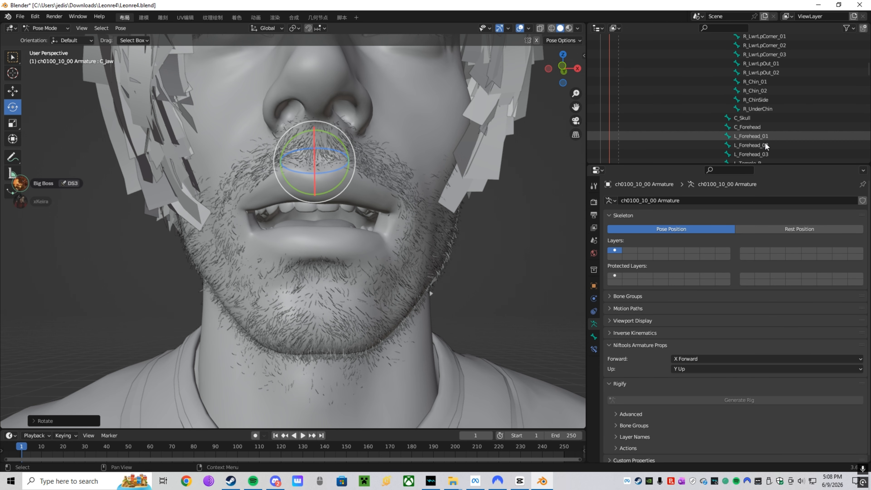
pyautogui.scroll(-10, 765, 144)
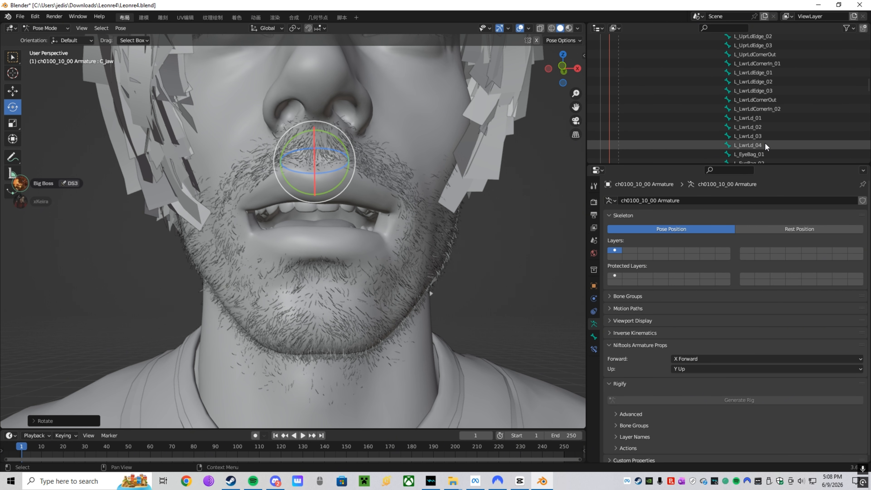
pyautogui.scroll(-8, 764, 142)
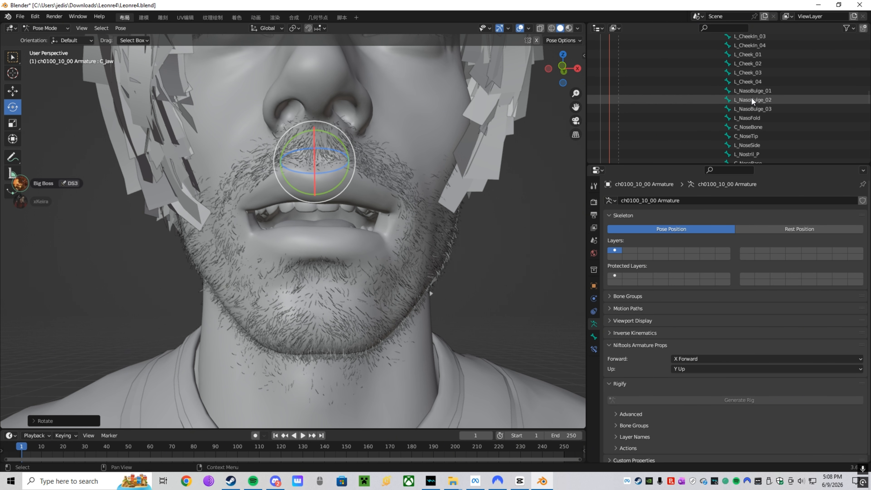
pyautogui.scroll(-6, 752, 98)
pyautogui.click(751, 98)
pyautogui.scroll(-2, 752, 97)
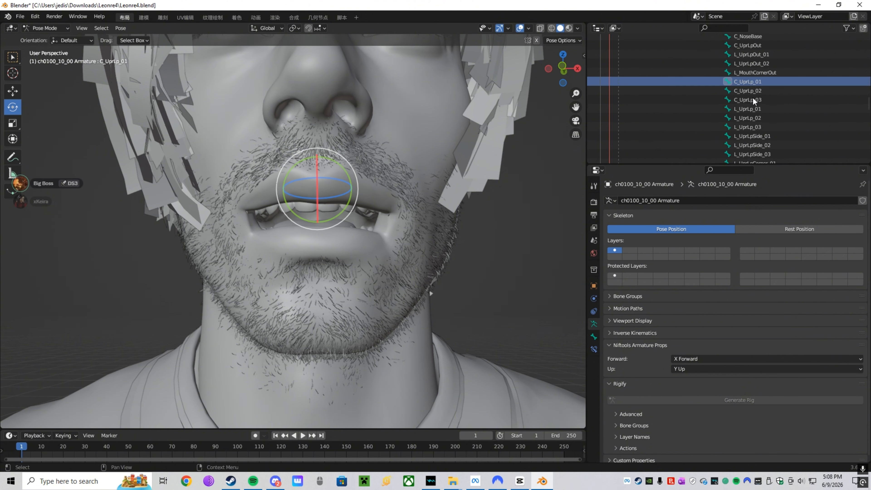
pyautogui.scroll(-6, 752, 96)
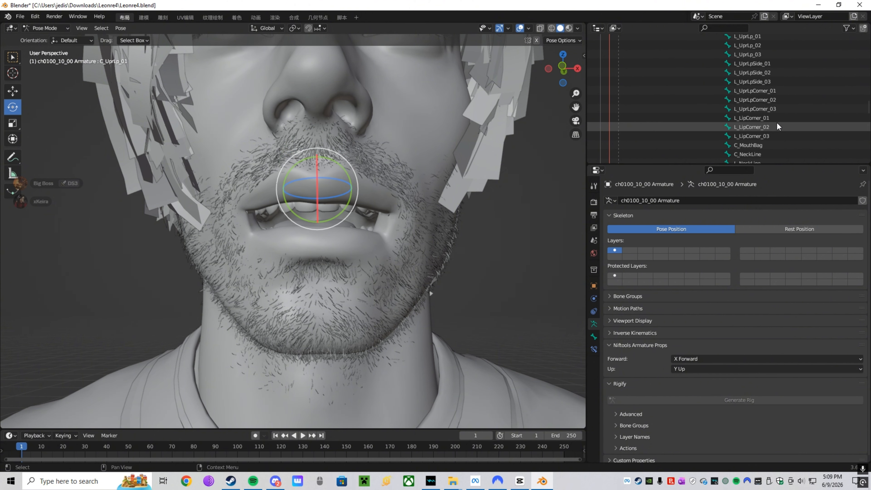
pyautogui.scroll(-2, 777, 112)
pyautogui.keyDown('shift'); pyautogui.click(777, 112); pyautogui.keyUp('shift')
pyautogui.scroll(-4, 778, 113)
# - Extend the bone selection with the right upper-lip bones R_UprLp_01 through R_UprLpCorner_03, leaving out the right lip-corner bones
pyautogui.scroll(-15, 776, 108)
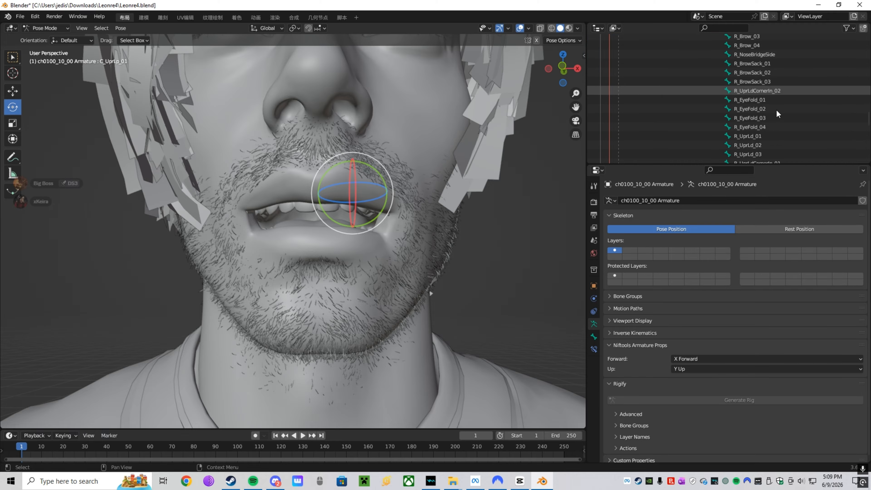
pyautogui.scroll(-6, 776, 109)
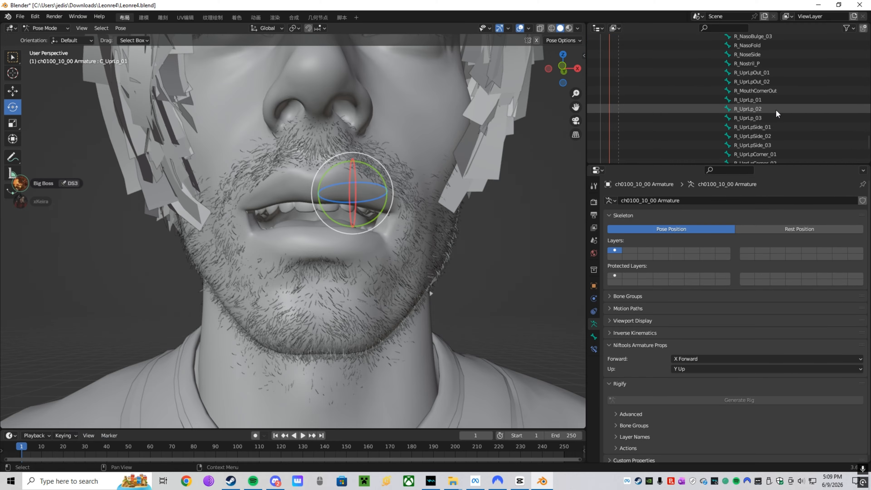
pyautogui.click(764, 81)
pyautogui.keyDown('ctrl'); pyautogui.click(763, 91); pyautogui.keyUp('ctrl')
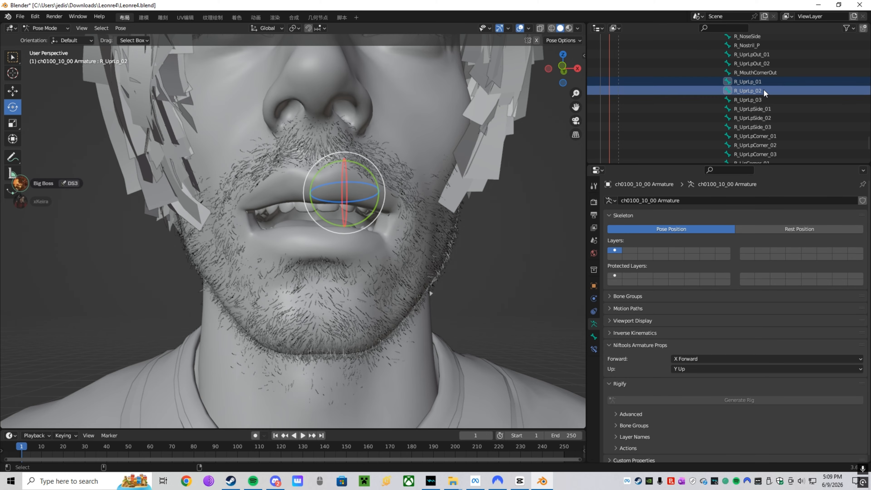
pyautogui.keyDown('ctrl'); pyautogui.click(762, 100); pyautogui.keyUp('ctrl')
pyautogui.keyDown('ctrl'); pyautogui.click(765, 109); pyautogui.keyUp('ctrl')
pyautogui.keyDown('ctrl'); pyautogui.click(770, 126); pyautogui.keyUp('ctrl')
pyautogui.keyDown('ctrl'); pyautogui.click(767, 118); pyautogui.keyUp('ctrl')
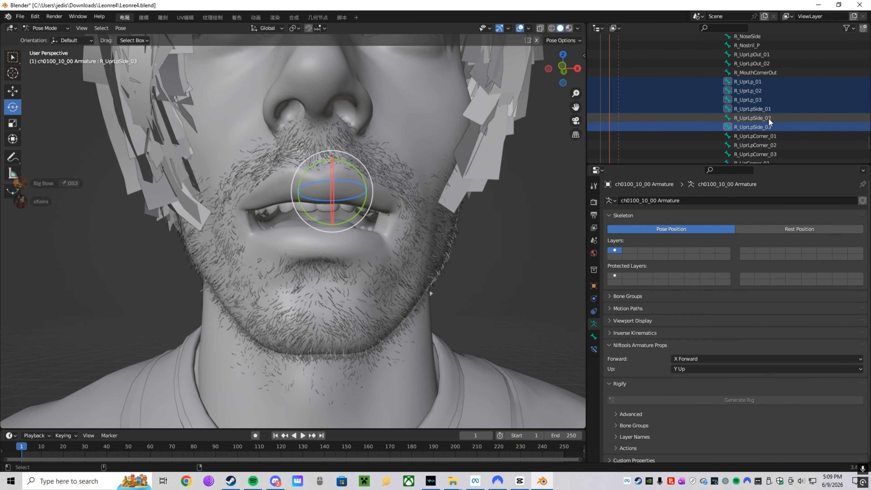
pyautogui.keyDown('ctrl'); pyautogui.click(770, 136); pyautogui.keyUp('ctrl')
pyautogui.keyDown('ctrl'); pyautogui.click(773, 145); pyautogui.keyUp('ctrl')
pyautogui.keyDown('ctrl'); pyautogui.click(776, 151); pyautogui.keyUp('ctrl')
pyautogui.scroll(-2, 774, 146)
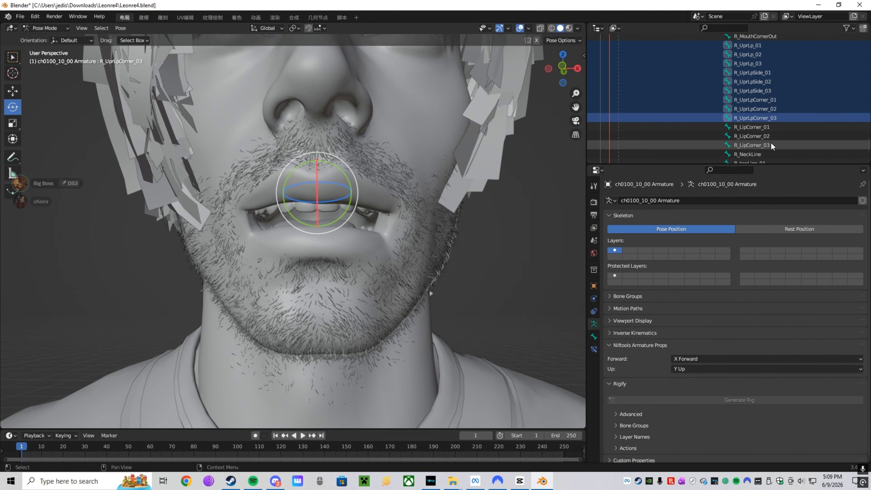
pyautogui.keyDown('ctrl'); pyautogui.click(764, 127); pyautogui.keyUp('ctrl')
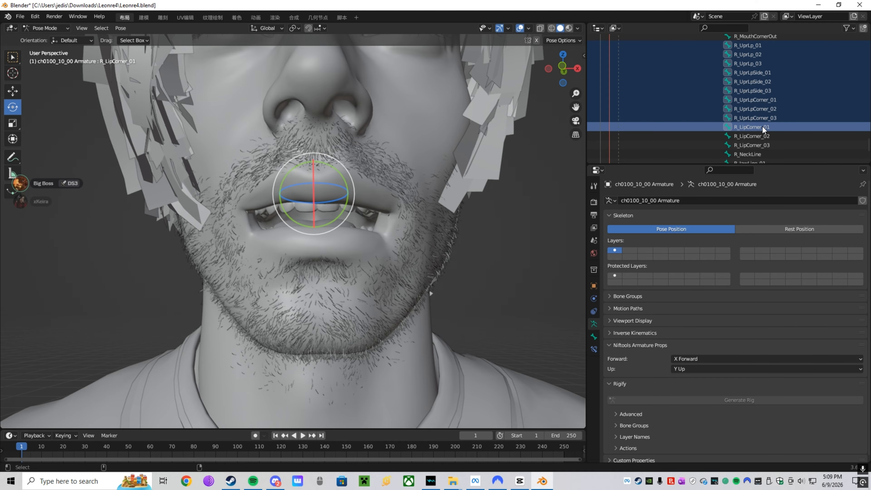
pyautogui.keyDown('ctrl'); pyautogui.click(762, 125); pyautogui.keyUp('ctrl')
# - Try lowering the selected upper-lip bones about 0.0028 m, rescaling them and lowering them slightly more, and undo these changes
pyautogui.press('g')
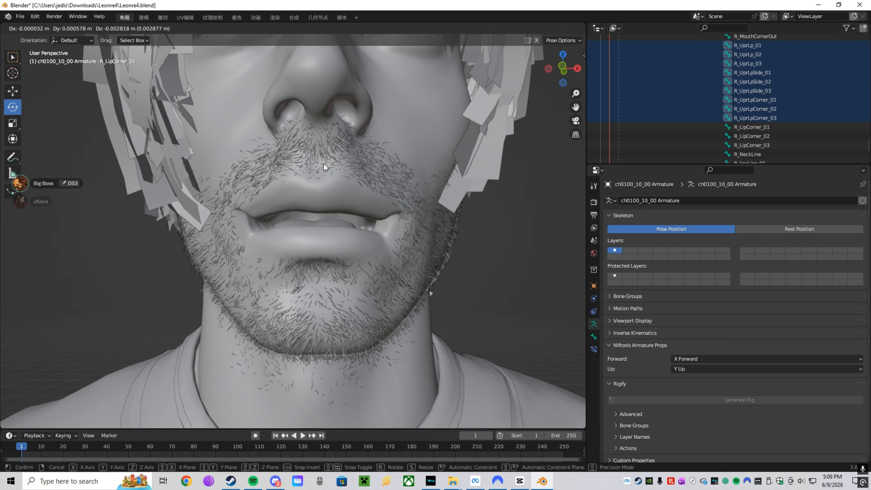
pyautogui.click(324, 163)
pyautogui.press('s')
pyautogui.click(319, 171)
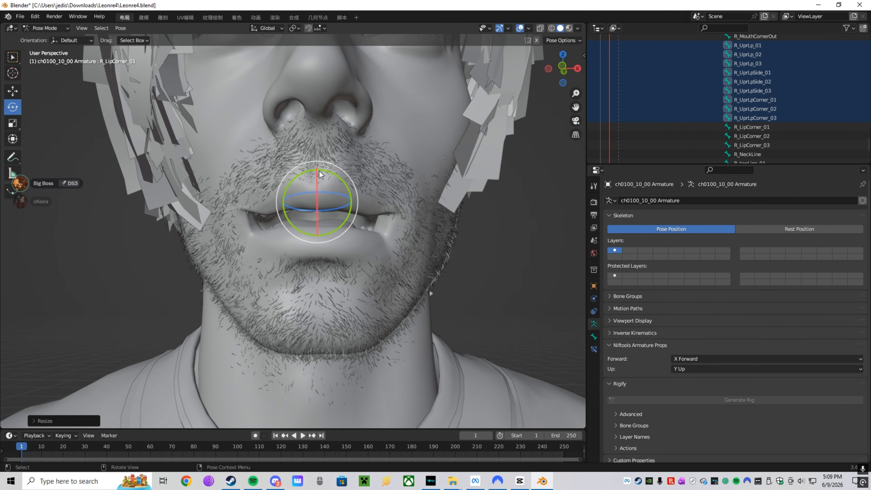
pyautogui.press('g')
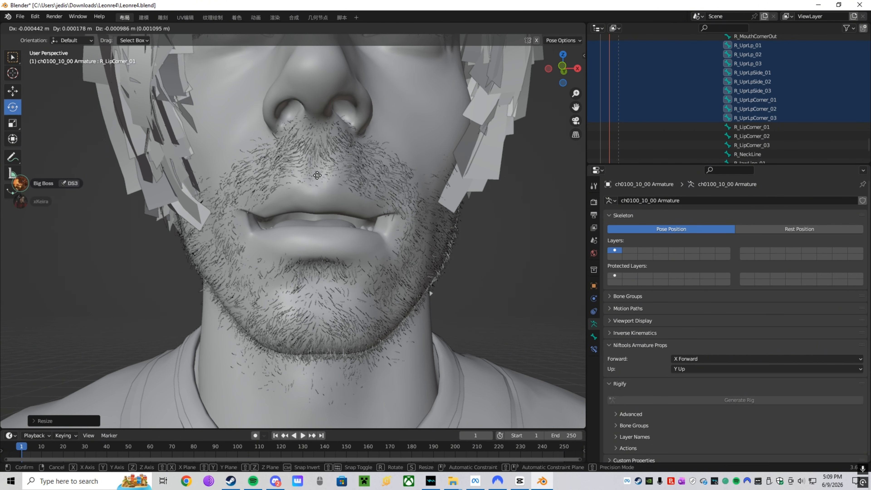
pyautogui.click(318, 178)
pyautogui.moveTo(316, 176); pyautogui.dragTo(370, 201, button='middle')
pyautogui.scroll(-5, 350, 201)
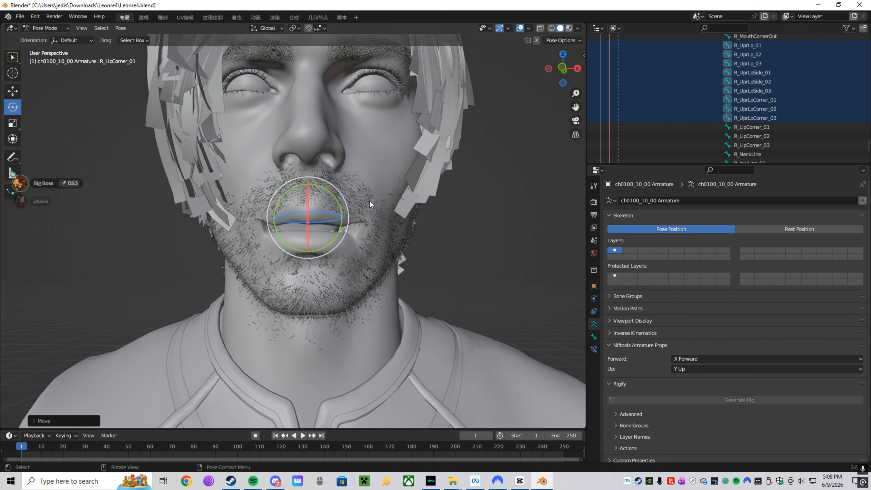
pyautogui.scroll(5, 363, 192)
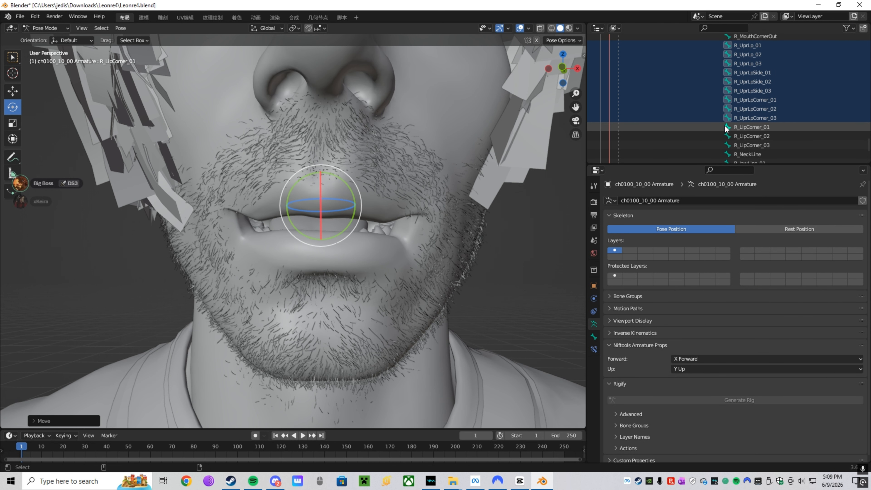
pyautogui.hotkey('ctrl', 'z')
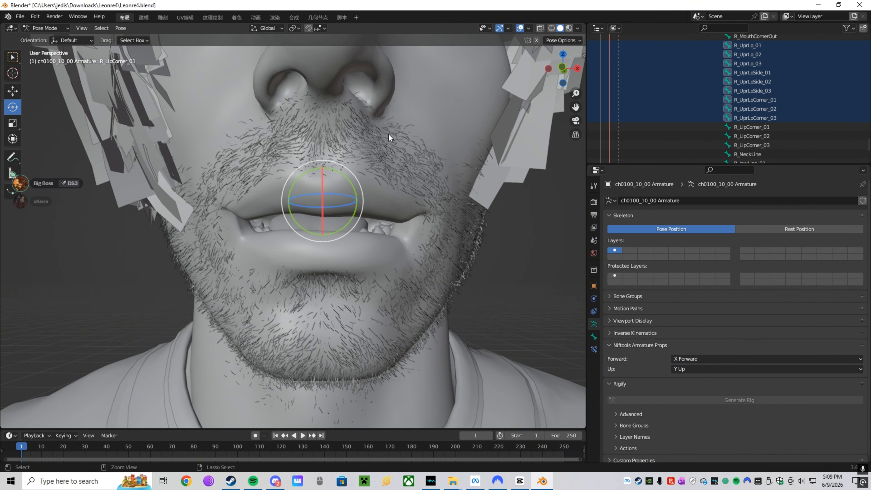
pyautogui.hotkey('ctrl', 'z')
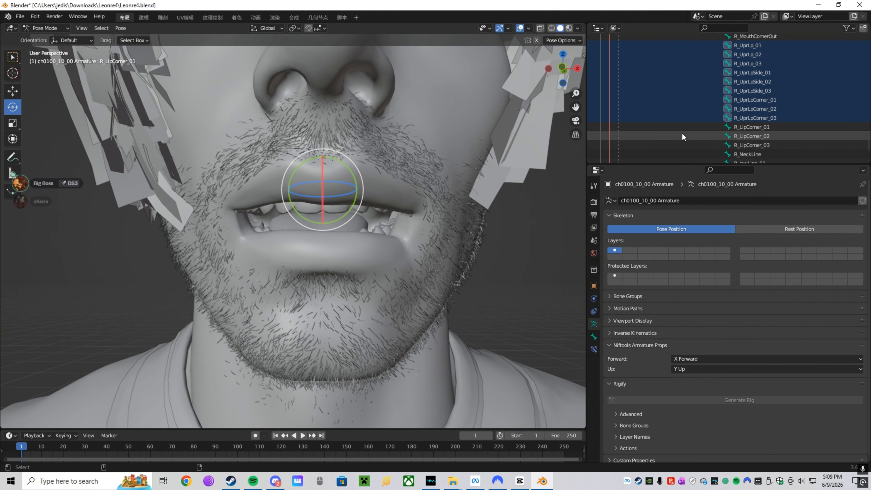
# - Add the right and left lip-corner bones, R_LipCorner_01 to 03 and L_LipCorner_01 to 03, to the upper-lip selection
pyautogui.click(742, 144)
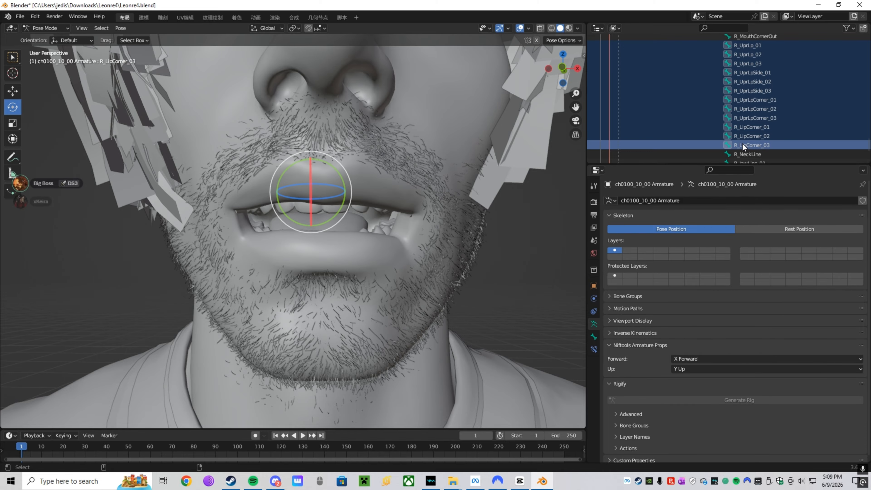
pyautogui.scroll(4, 733, 137)
pyautogui.scroll(6, 731, 134)
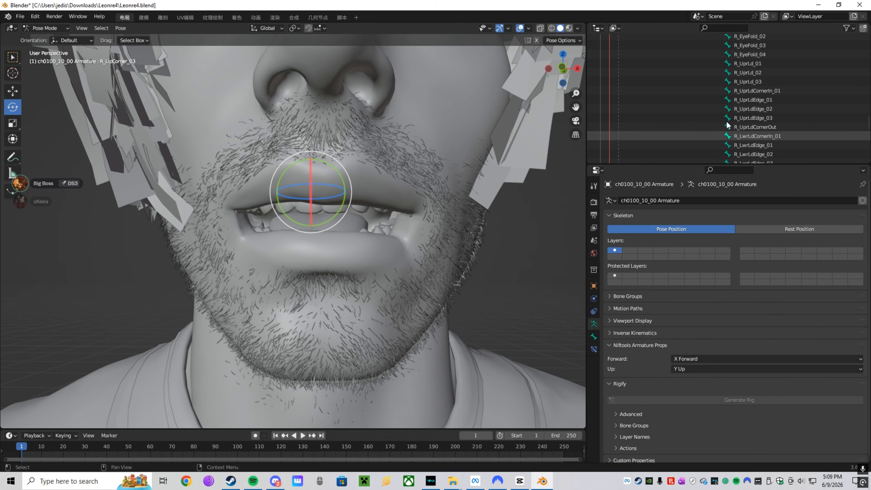
pyautogui.scroll(7, 731, 114)
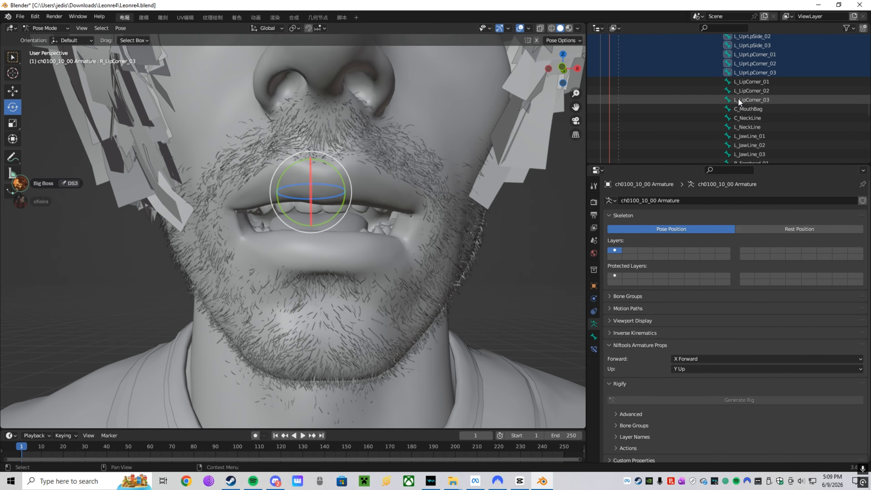
pyautogui.keyDown('ctrl'); pyautogui.click(759, 83); pyautogui.keyUp('ctrl')
pyautogui.keyDown('ctrl'); pyautogui.click(760, 90); pyautogui.keyUp('ctrl')
pyautogui.keyDown('ctrl'); pyautogui.click(762, 99); pyautogui.keyUp('ctrl')
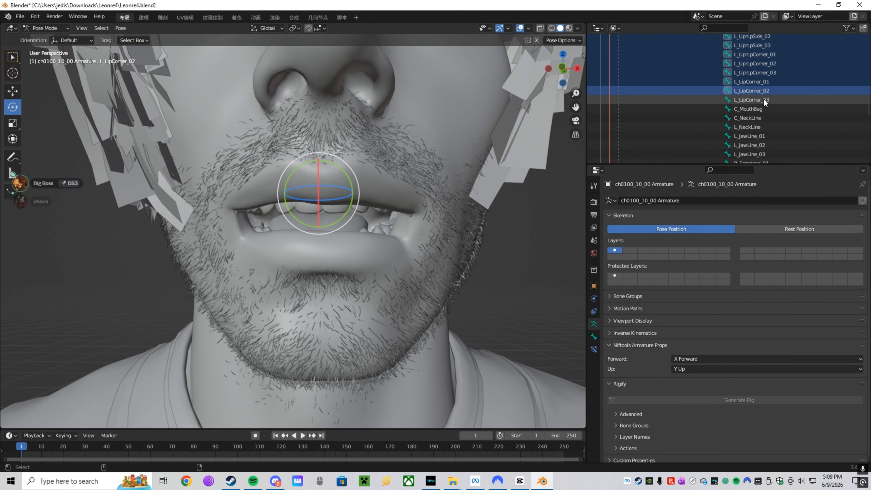
# - Scale the selected upper-lip and lip-corner bones to about 0.84 and lower them to narrow the mouth opening
pyautogui.press('s')
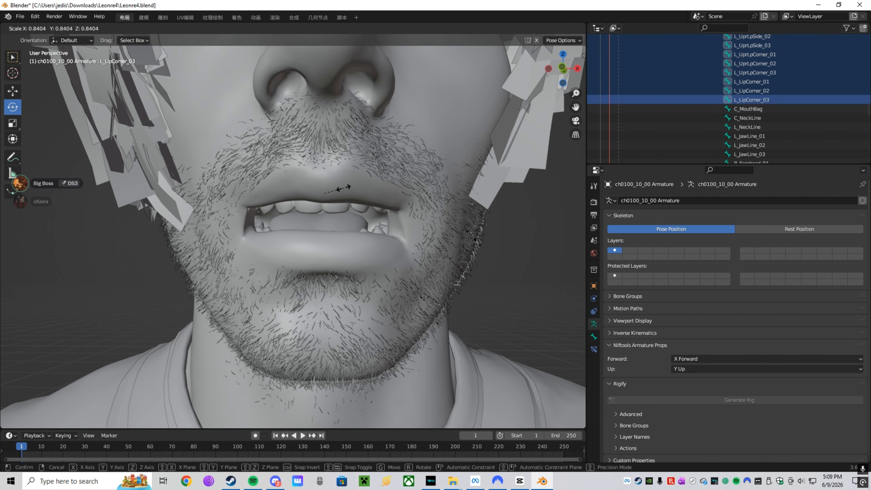
pyautogui.click(344, 190)
pyautogui.press('g')
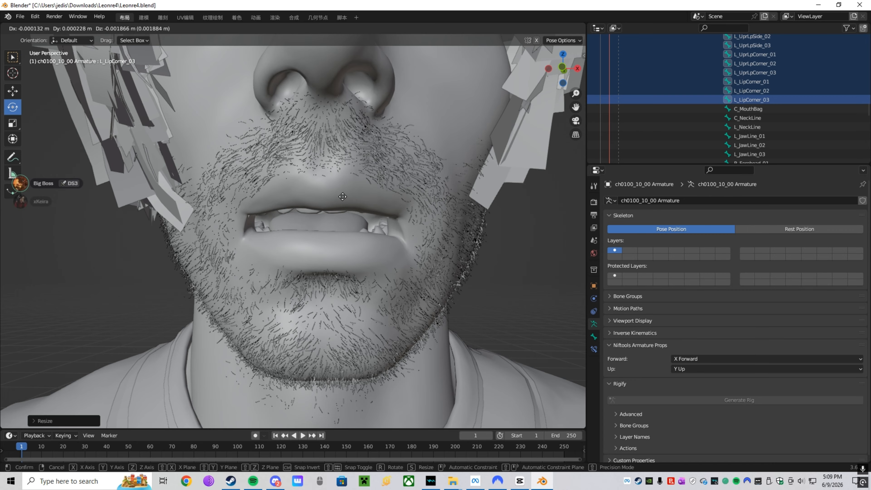
pyautogui.click(342, 202)
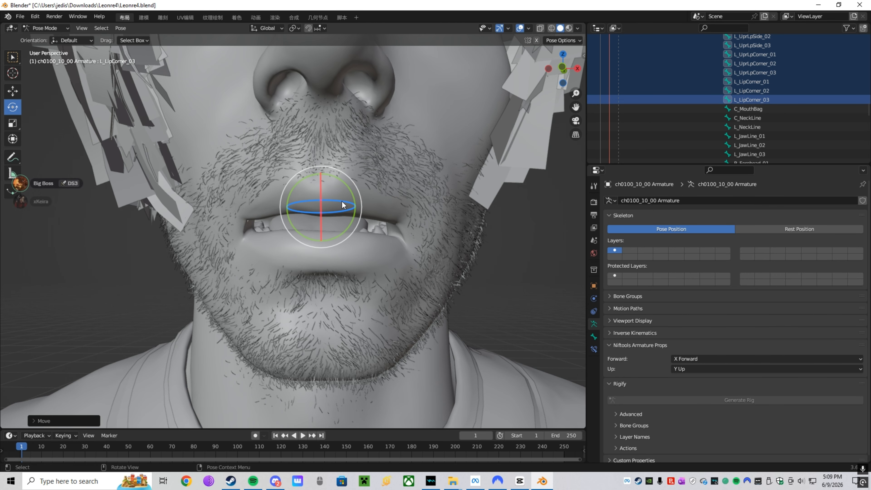
# - In Object Mode, save the face mesh's Armature modifier deformation as a shape key named OH, keeping the modifier
pyautogui.click(56, 28)
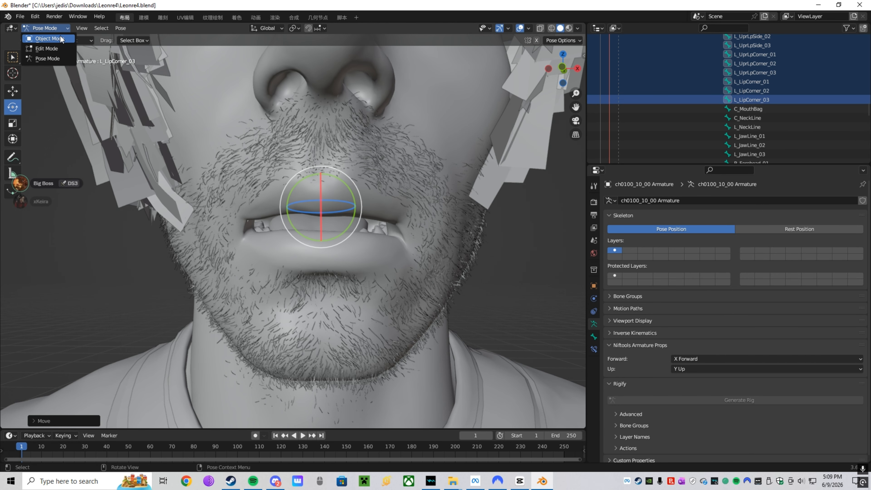
pyautogui.click(48, 38)
pyautogui.scroll(-6, 351, 204)
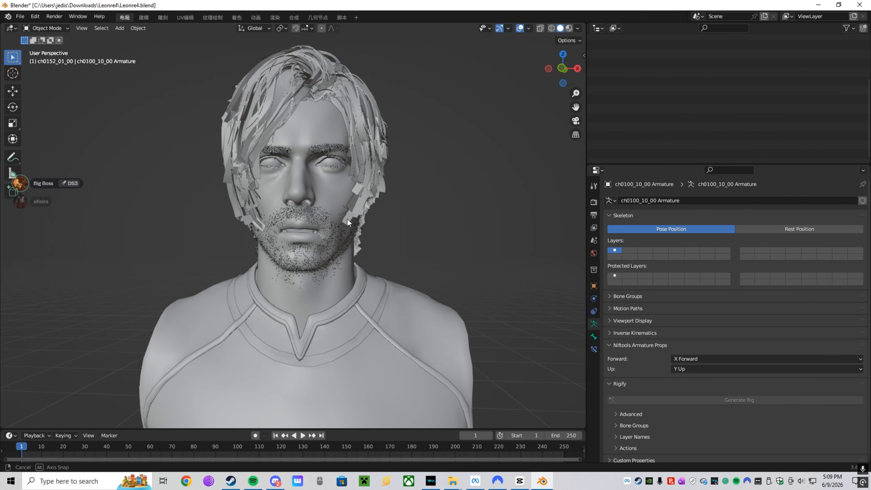
pyautogui.moveTo(347, 220)
pyautogui.mouseDown(button='middle')
pyautogui.moveTo(351, 228)
pyautogui.moveTo(404, 219)
pyautogui.moveTo(327, 225)
pyautogui.moveTo(345, 222)
pyautogui.mouseUp(button='middle')
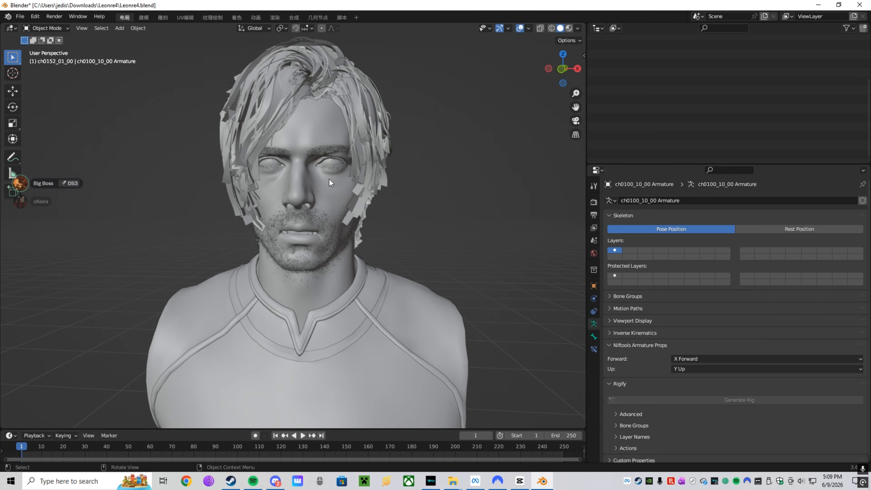
pyautogui.click(330, 182)
pyautogui.click(594, 298)
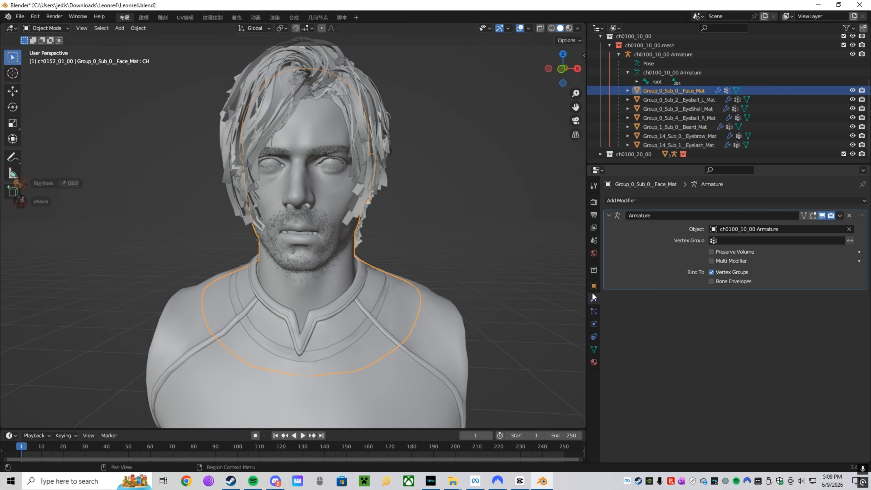
pyautogui.click(839, 215)
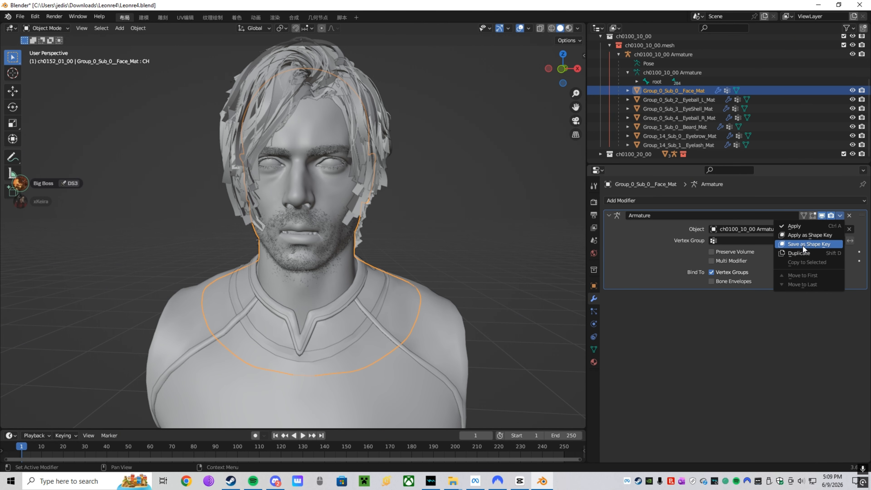
pyautogui.click(593, 349)
pyautogui.click(651, 332)
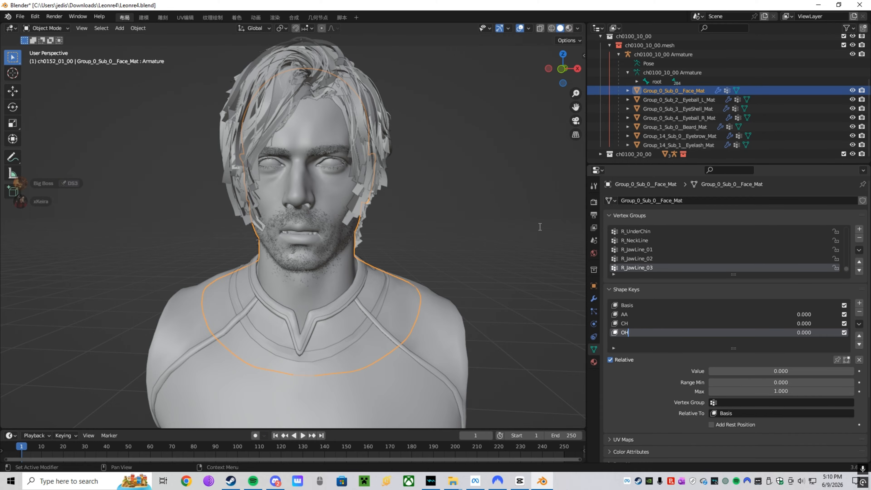
# - Return to the face armature in Pose Mode, select all its bones and clear all their transforms
pyautogui.click(657, 81)
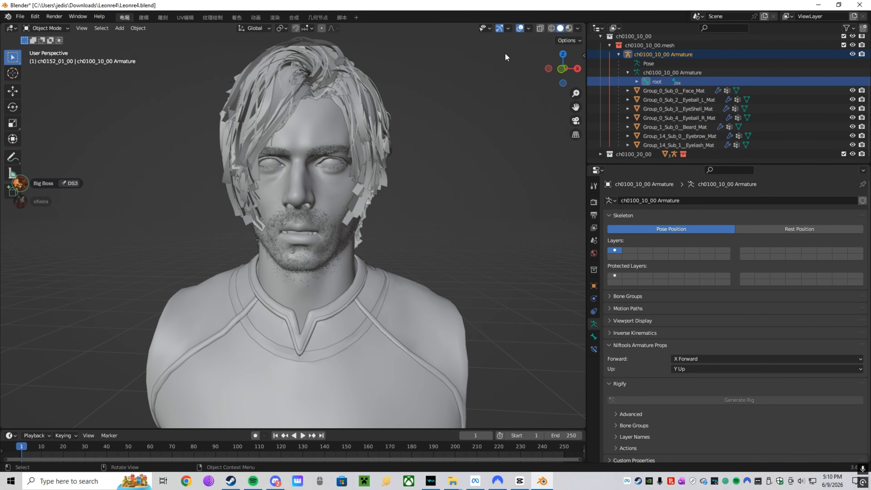
pyautogui.click(46, 28)
pyautogui.click(45, 56)
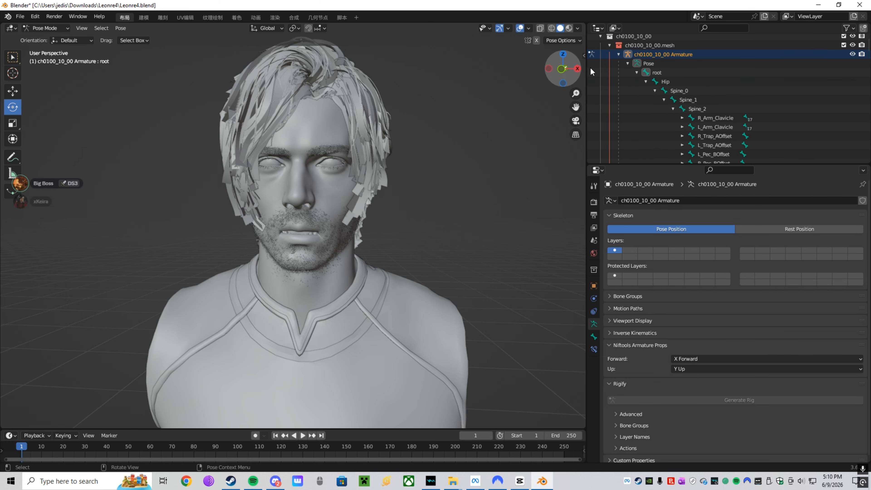
pyautogui.click(128, 29)
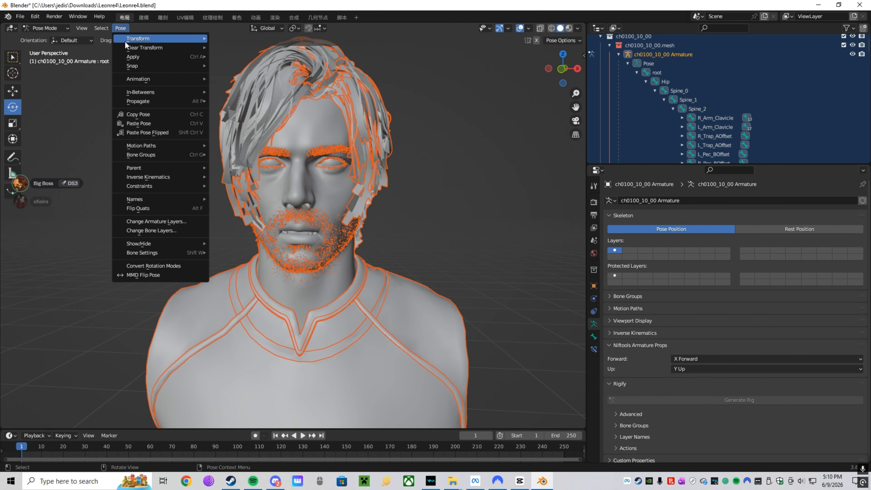
pyautogui.moveTo(195, 44)
pyautogui.click(224, 48)
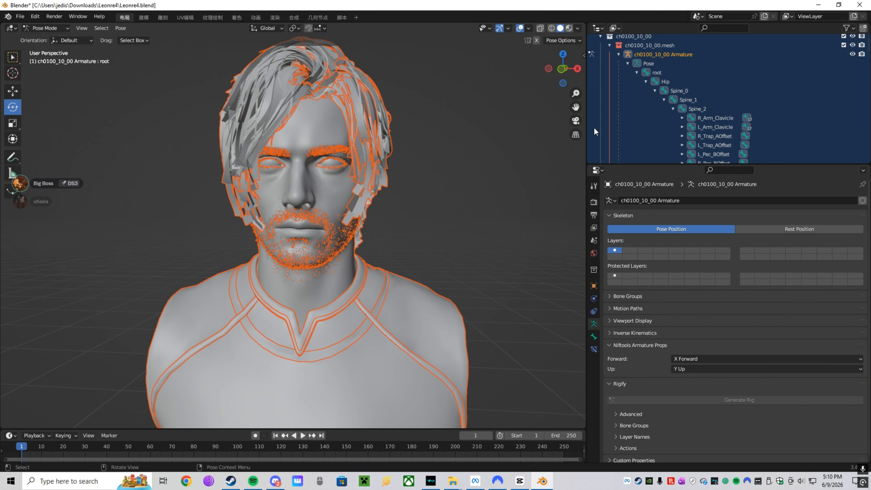
# - Collapse the C_Jaw bone hierarchy and select the left upper-eyelid bones from L_UprLd_01 through L_UprLdEdge_03
pyautogui.scroll(-15, 758, 134)
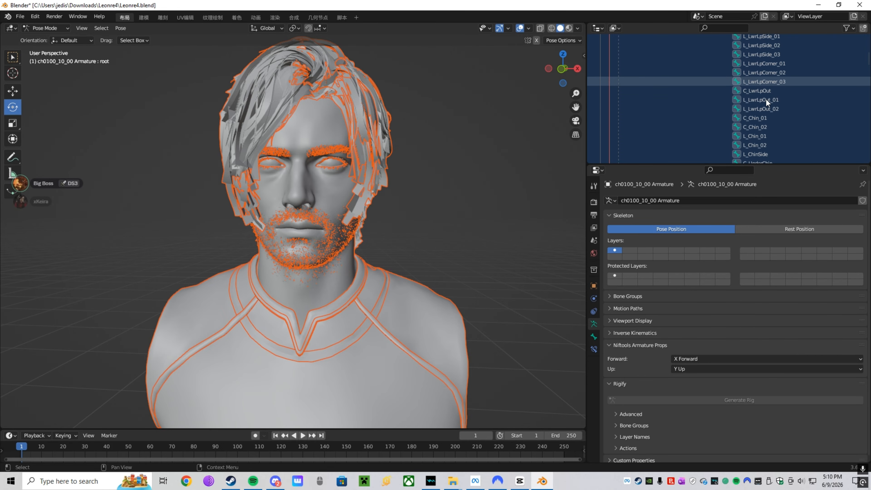
pyautogui.scroll(-5, 765, 102)
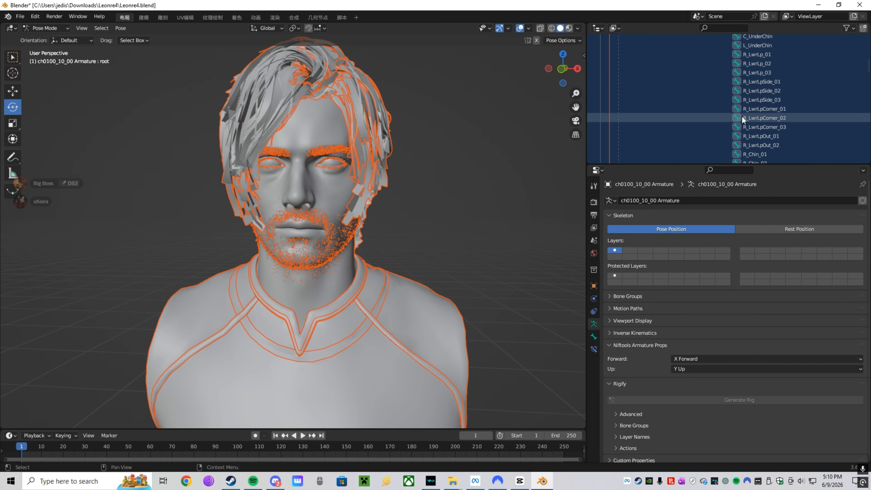
pyautogui.scroll(8, 742, 117)
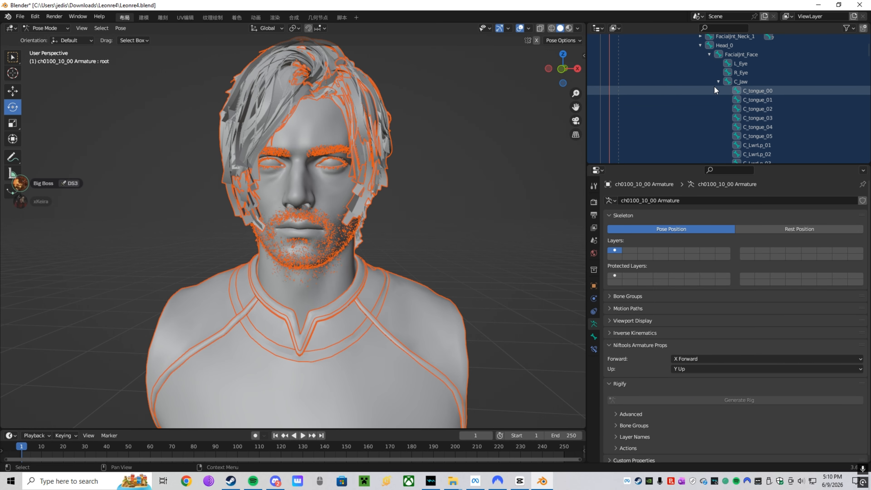
pyautogui.click(717, 82)
pyautogui.scroll(-3, 780, 107)
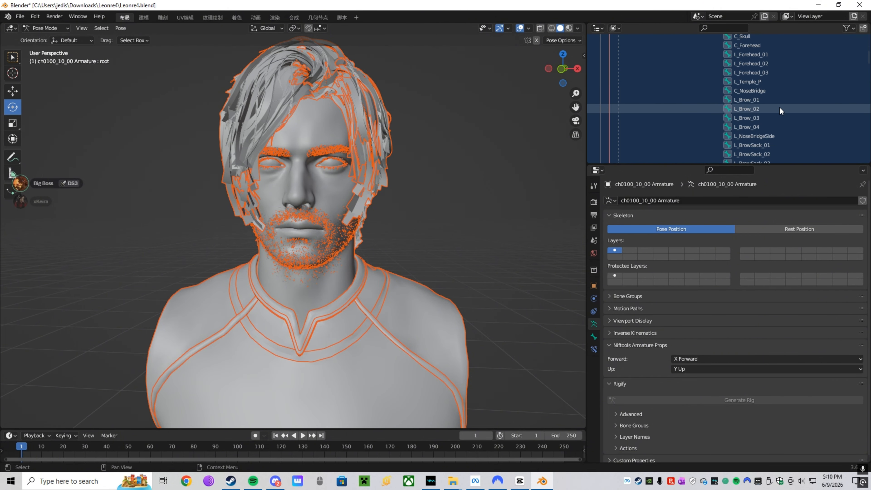
pyautogui.scroll(-5, 747, 109)
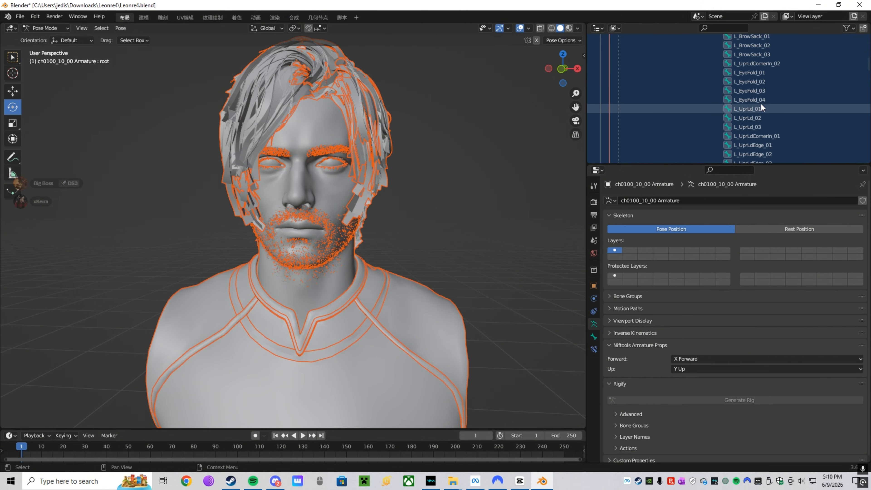
pyautogui.click(747, 109)
pyautogui.scroll(-1, 761, 113)
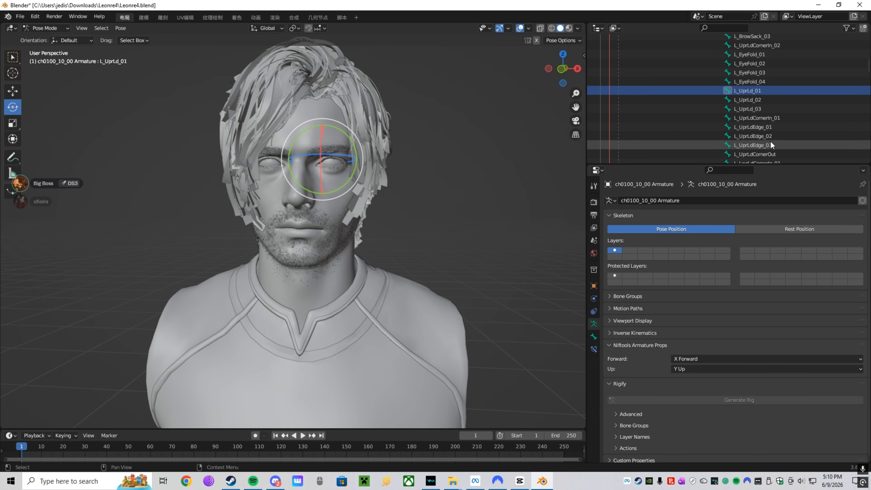
pyautogui.scroll(-1, 770, 141)
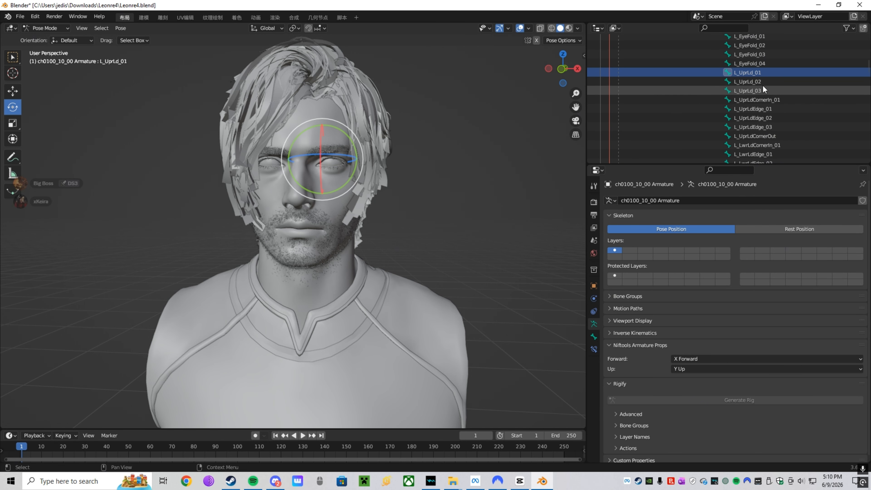
pyautogui.keyDown('shift'); pyautogui.click(769, 129); pyautogui.keyUp('shift')
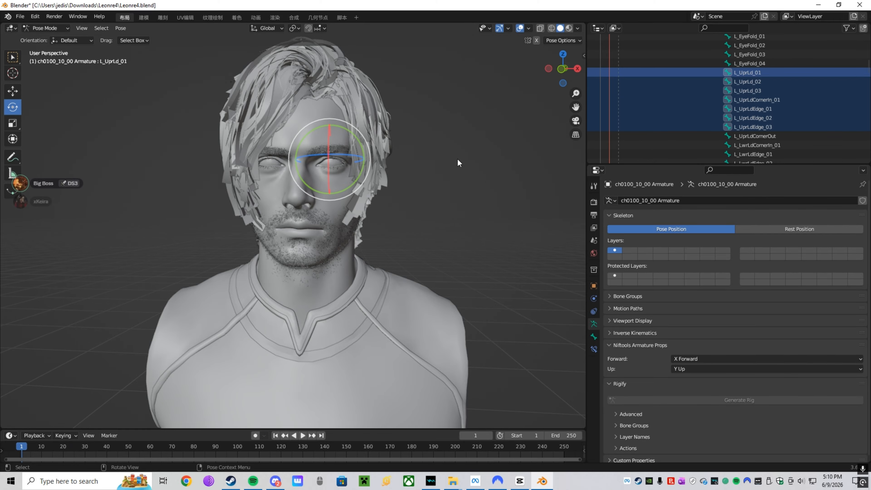
# - Try lowering the selected left upper-eyelid bones about 0.006 m over the eye, and undo the move
pyautogui.scroll(4, 329, 100)
pyautogui.scroll(1, 329, 99)
pyautogui.keyDown('shift'); pyautogui.moveTo(392, 100); pyautogui.dragTo(398, 187, button='middle'); pyautogui.keyUp('shift')
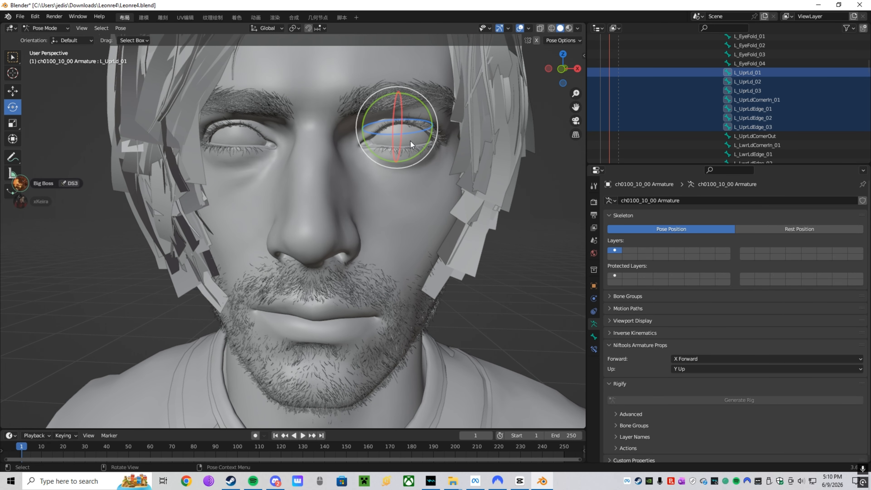
pyautogui.press('g')
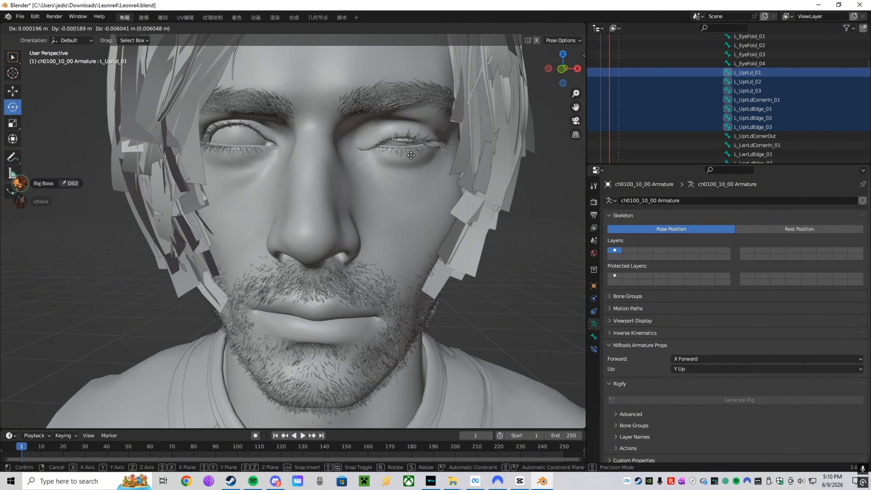
pyautogui.click(411, 156)
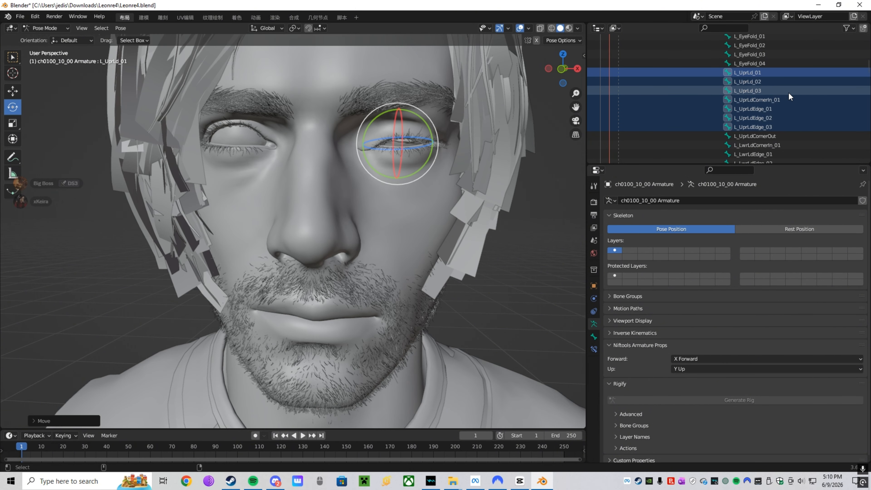
pyautogui.hotkey('ctrl', 'z')
# - Add the right upper-eyelid bones from R_UprLd_01 through R_UprLdEdge_03 to the left upper-eyelid selection
pyautogui.scroll(-5, 789, 91)
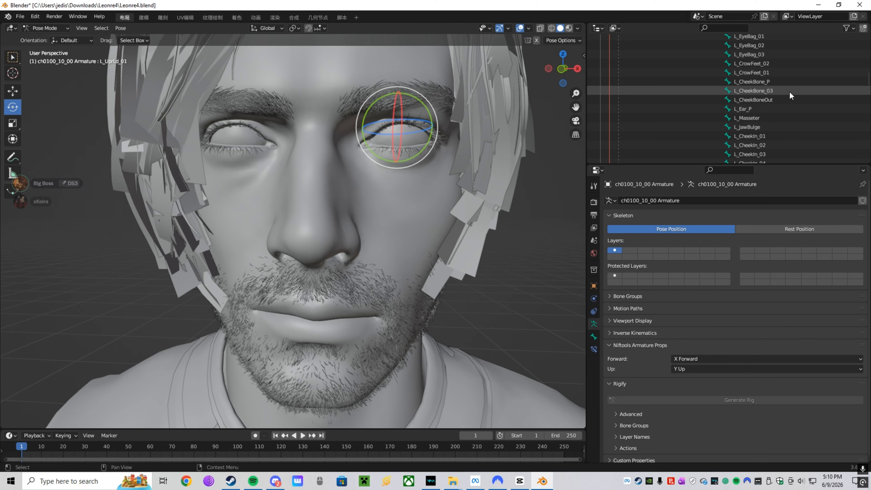
pyautogui.scroll(-10, 788, 91)
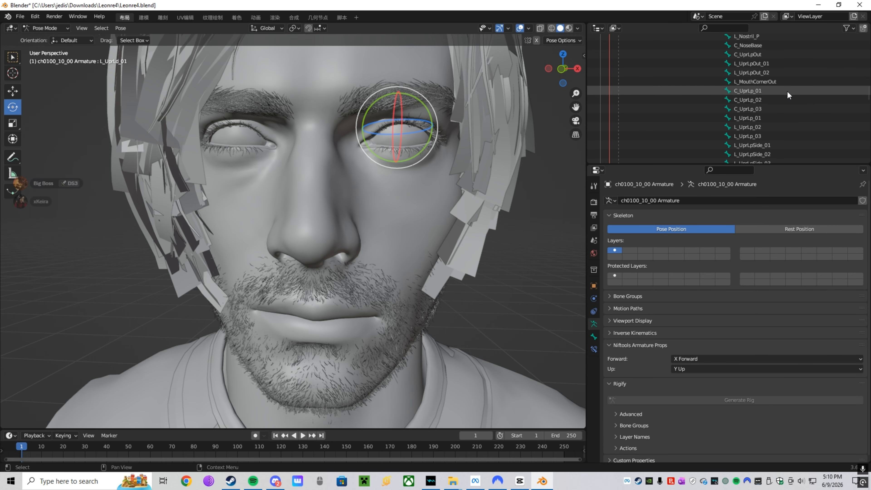
pyautogui.scroll(-6, 787, 92)
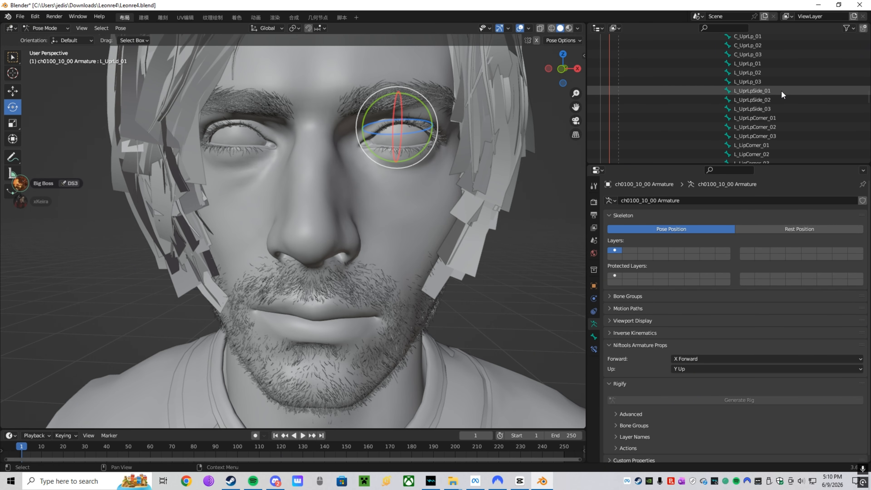
pyautogui.scroll(-10, 767, 94)
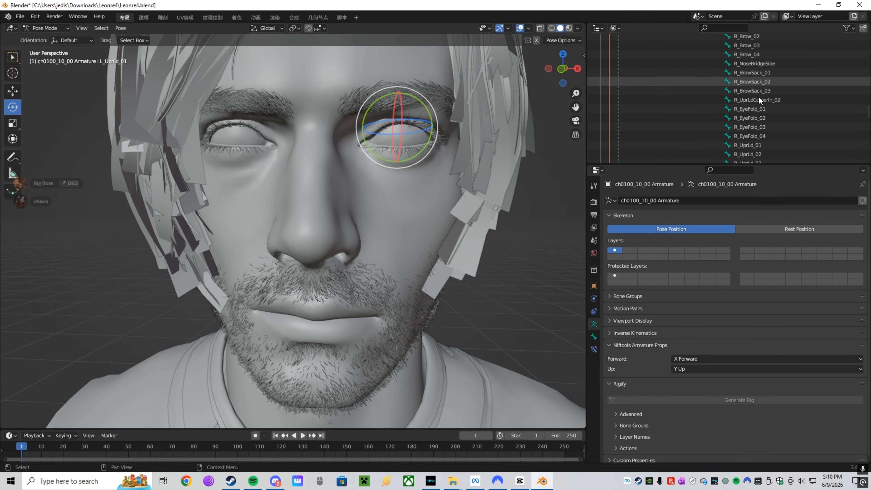
pyautogui.scroll(-3, 759, 99)
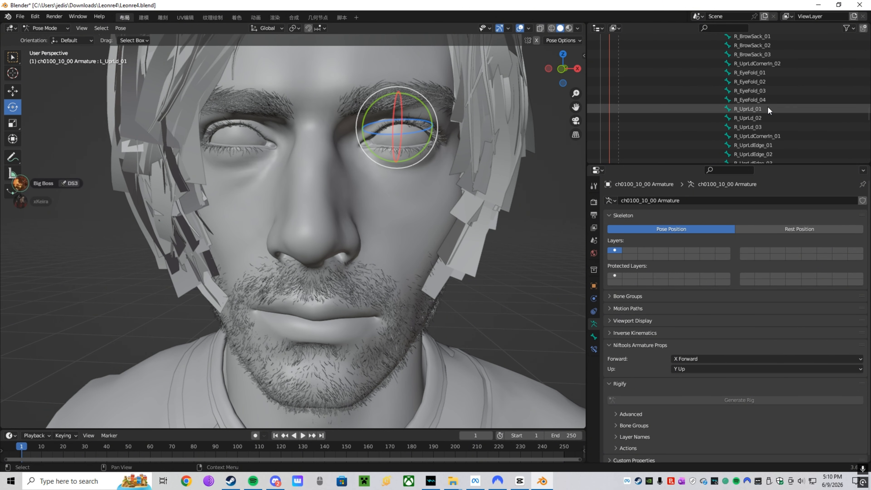
pyautogui.scroll(-2, 765, 98)
pyautogui.click(764, 91)
pyautogui.keyDown('ctrl'); pyautogui.click(770, 100); pyautogui.keyUp('ctrl')
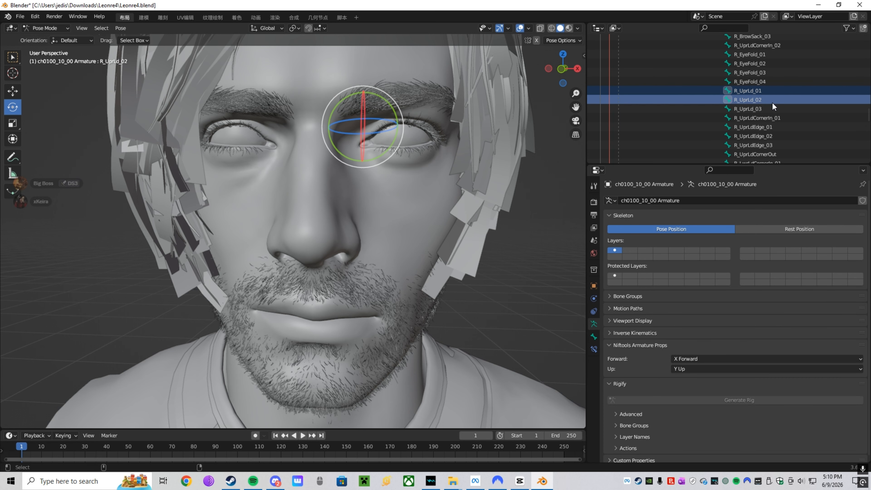
pyautogui.keyDown('ctrl'); pyautogui.click(772, 108); pyautogui.keyUp('ctrl')
pyautogui.keyDown('ctrl'); pyautogui.click(775, 117); pyautogui.keyUp('ctrl')
pyautogui.keyDown('ctrl'); pyautogui.click(777, 126); pyautogui.keyUp('ctrl')
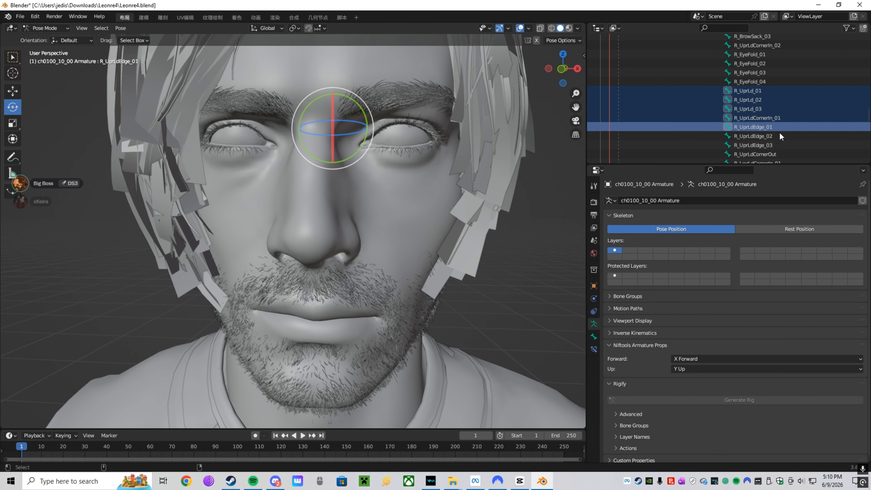
pyautogui.keyDown('ctrl'); pyautogui.click(780, 145); pyautogui.keyUp('ctrl')
pyautogui.keyDown('ctrl'); pyautogui.click(780, 138); pyautogui.keyUp('ctrl')
# - Lower the selected upper-eyelid bones of both eyes together until the lids close over the eyeballs
pyautogui.press('g')
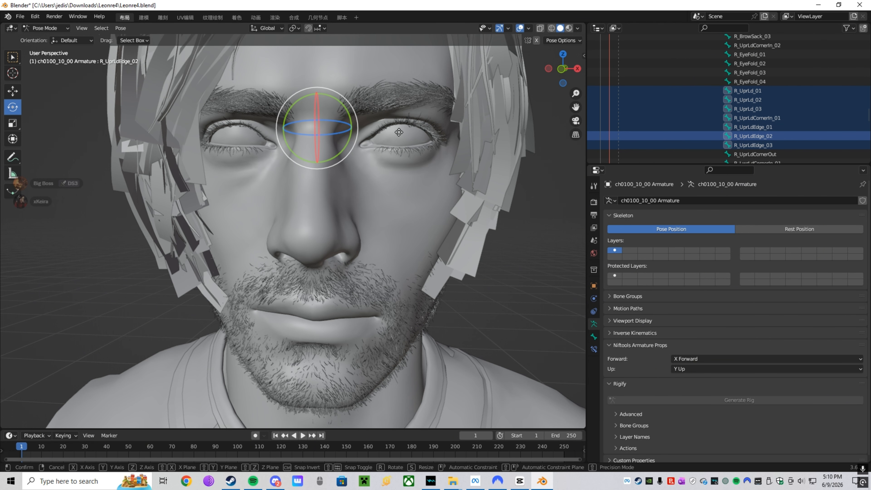
pyautogui.click(398, 147)
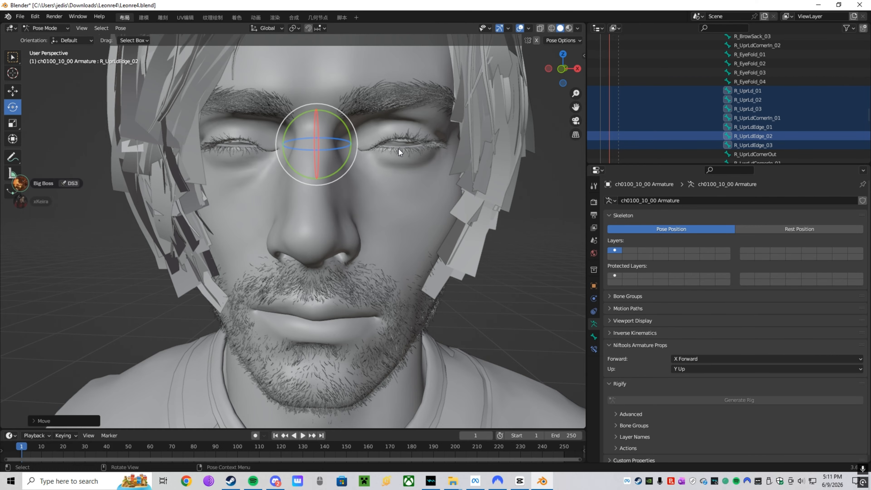
pyautogui.scroll(5, 714, 99)
pyautogui.scroll(6, 732, 101)
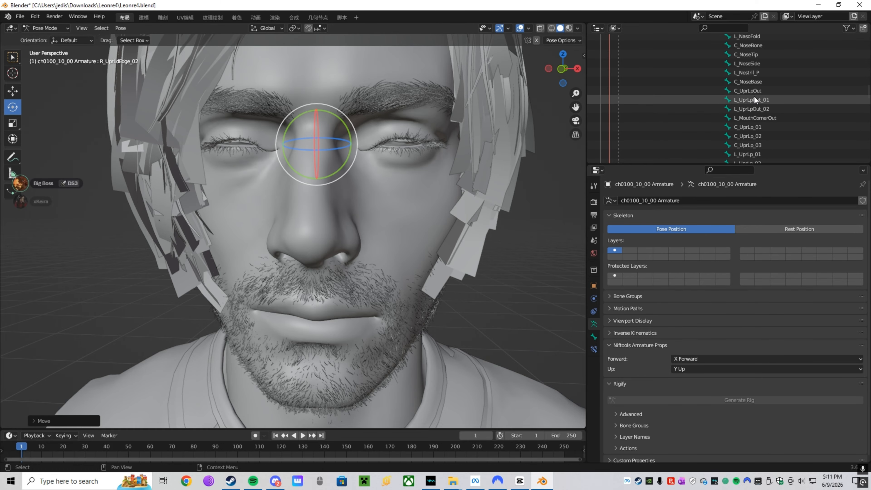
pyautogui.scroll(2, 758, 102)
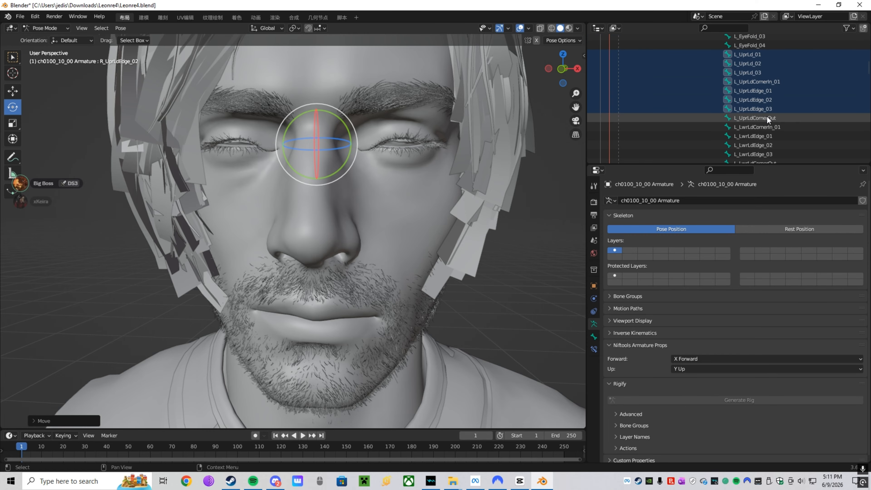
# - Select the left lower-eyelid bones L_LwrLdCornerIn_01, L_LwrLdEdge_01 through L_LwrLdEdge_03, and L_LwrLd_01 through L_LwrLd_04
pyautogui.click(787, 128)
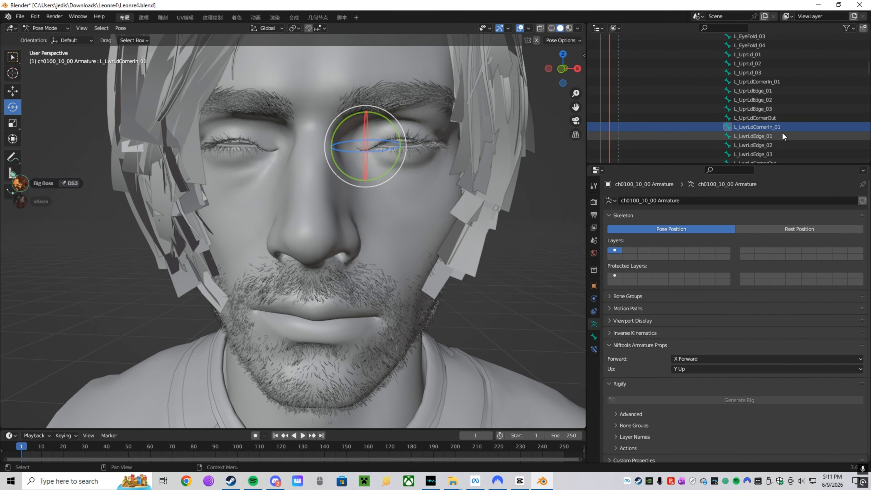
pyautogui.click(781, 135)
pyautogui.click(777, 130)
pyautogui.scroll(-6, 776, 130)
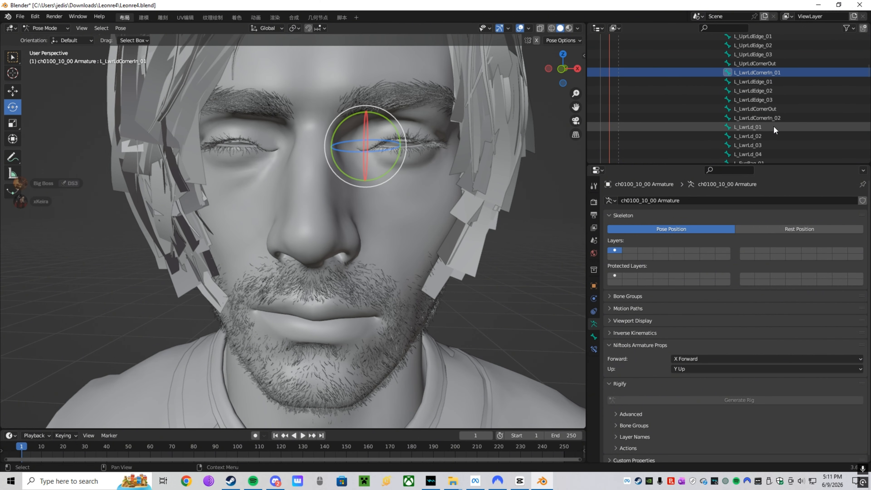
pyautogui.keyDown('shift'); pyautogui.click(781, 100); pyautogui.keyUp('shift')
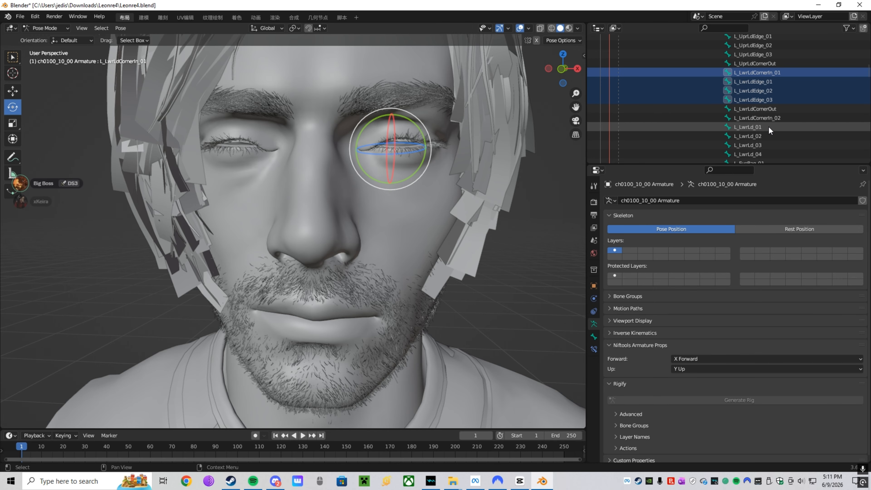
pyautogui.scroll(-4, 761, 103)
pyautogui.keyDown('ctrl'); pyautogui.click(766, 91); pyautogui.keyUp('ctrl')
pyautogui.keyDown('ctrl'); pyautogui.click(766, 100); pyautogui.keyUp('ctrl')
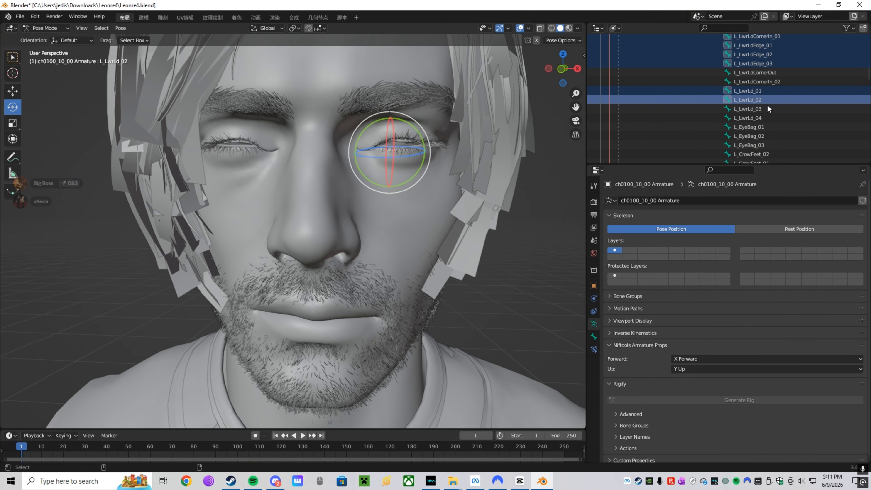
pyautogui.keyDown('ctrl'); pyautogui.click(767, 110); pyautogui.keyUp('ctrl')
pyautogui.keyDown('ctrl'); pyautogui.click(767, 117); pyautogui.keyUp('ctrl')
# - Try raising the selected left lower-eyelid bones about 0.004 m toward the upper lid
pyautogui.press('g')
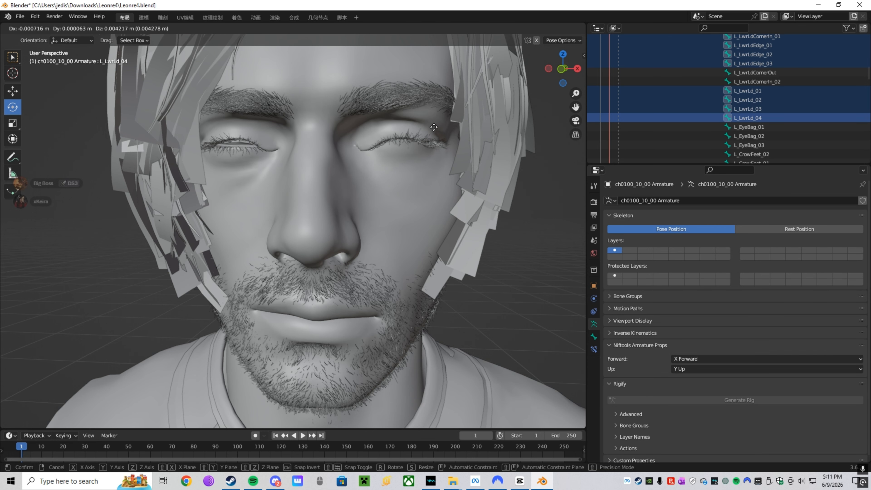
pyautogui.click(433, 127)
# - Add the right lower-eyelid bones R_LwrLd_01 through R_LwrLd_04, R_LwrLdCornerIn_01, and R_LwrLdEdge_01 through R_LwrLdEdge_03 to the left lower-eyelid selection
pyautogui.scroll(-8, 711, 101)
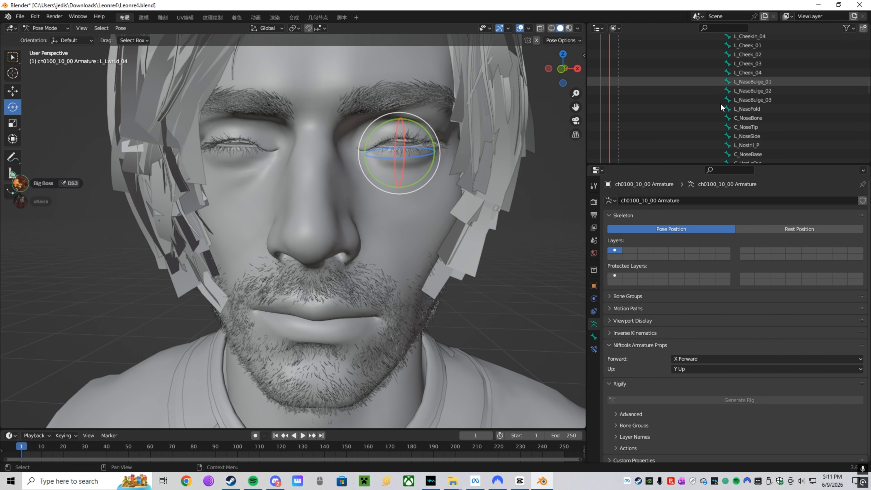
pyautogui.scroll(-10, 727, 106)
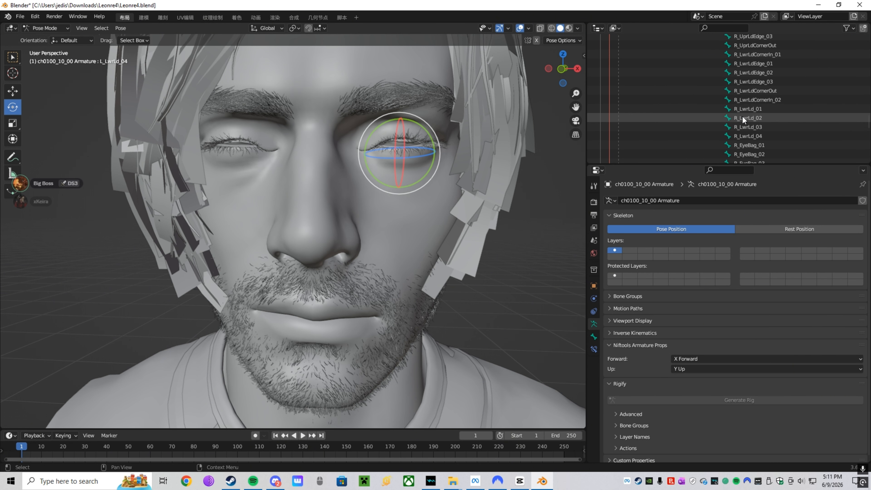
pyautogui.scroll(-2, 749, 111)
pyautogui.click(756, 72)
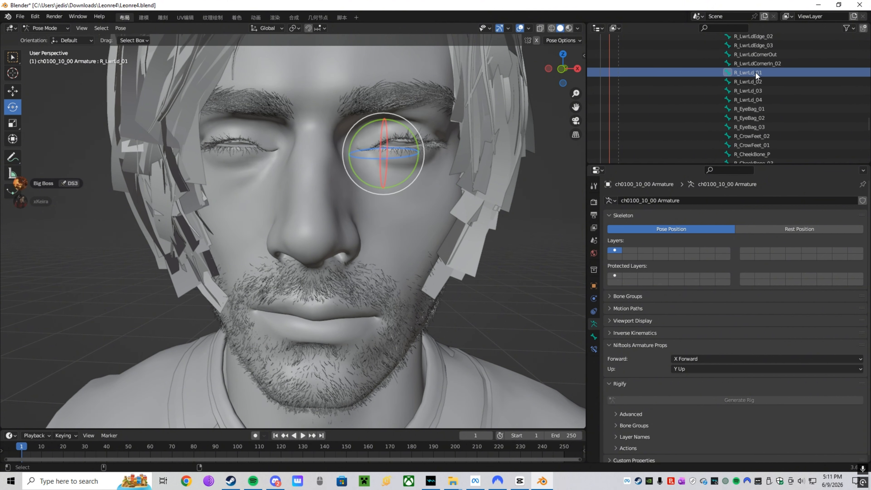
pyautogui.keyDown('ctrl'); pyautogui.click(758, 81); pyautogui.keyUp('ctrl')
pyautogui.keyDown('ctrl'); pyautogui.click(756, 90); pyautogui.keyUp('ctrl')
pyautogui.keyDown('ctrl'); pyautogui.click(759, 98); pyautogui.keyUp('ctrl')
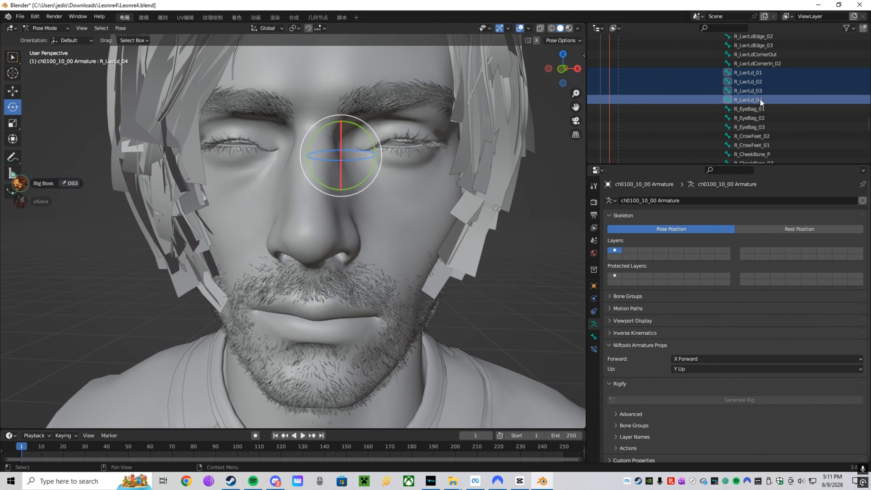
pyautogui.scroll(3, 761, 96)
pyautogui.keyDown('ctrl'); pyautogui.click(772, 75); pyautogui.keyUp('ctrl')
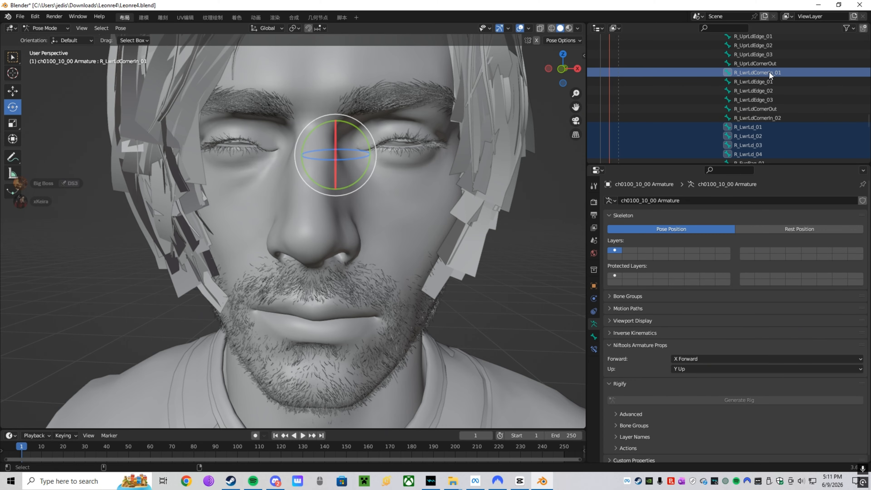
pyautogui.scroll(1, 767, 71)
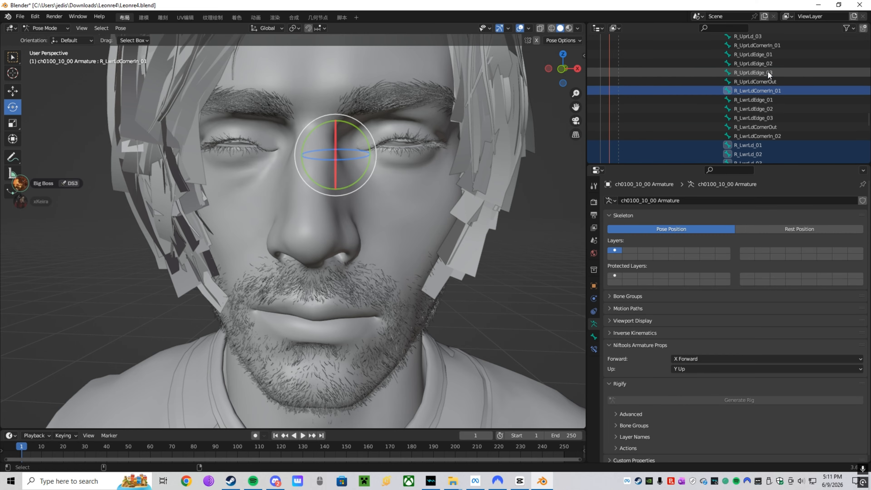
pyautogui.keyDown('ctrl'); pyautogui.click(768, 100); pyautogui.keyUp('ctrl')
pyautogui.keyDown('ctrl'); pyautogui.click(771, 110); pyautogui.keyUp('ctrl')
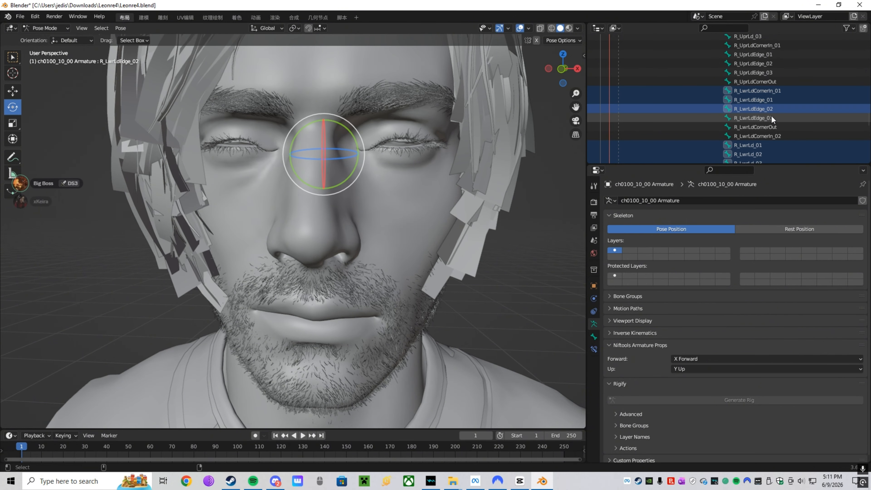
pyautogui.keyDown('ctrl'); pyautogui.click(771, 116); pyautogui.keyUp('ctrl')
# - Raise the selected lower-eyelid bones of both eyes about 0.004 m to meet the upper lids, and return to Object Mode
pyautogui.press('g')
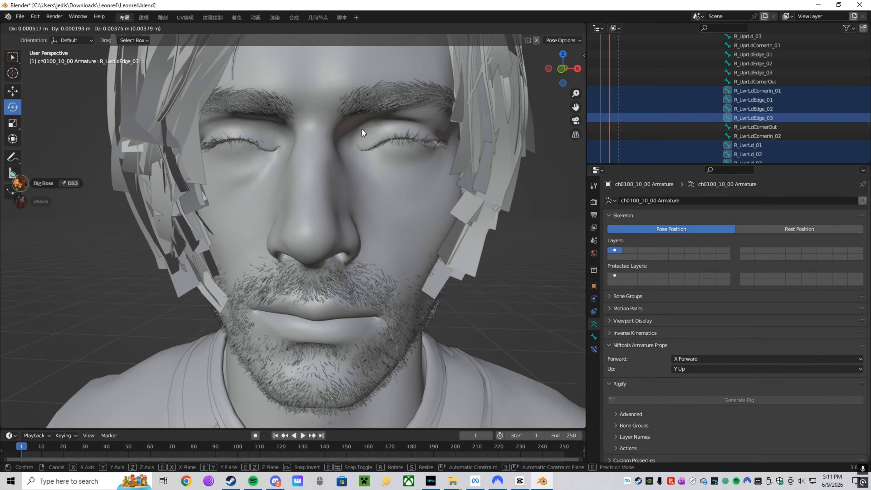
pyautogui.click(362, 129)
pyautogui.click(57, 26)
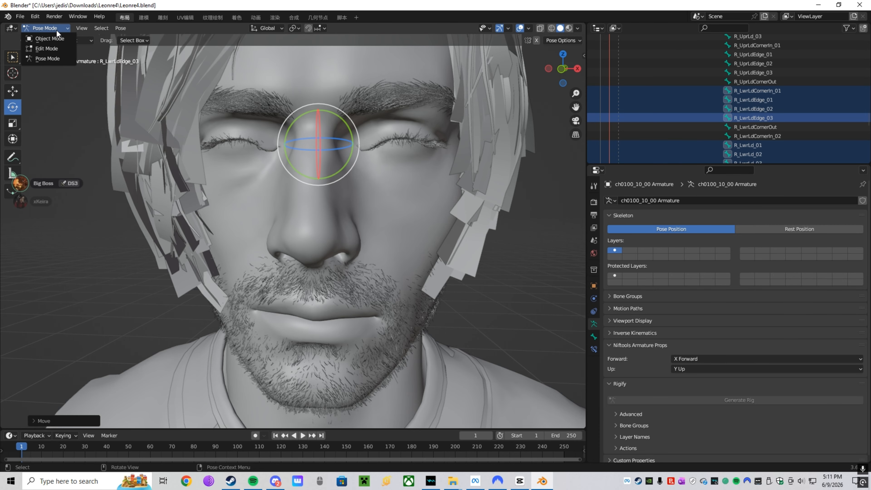
pyautogui.click(62, 40)
# - Save the face mesh's Armature modifier as a shape key, keeping the modifier, and rename the new key Blink
pyautogui.scroll(-6, 324, 161)
pyautogui.click(324, 164)
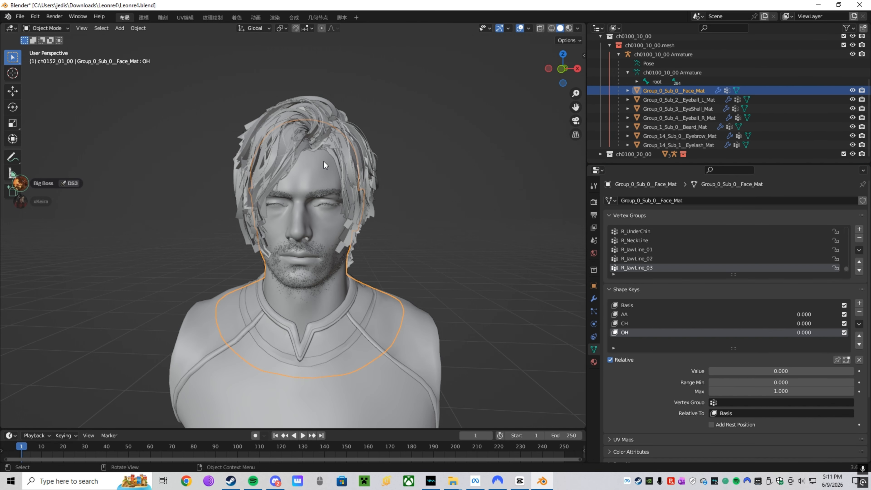
pyautogui.click(593, 298)
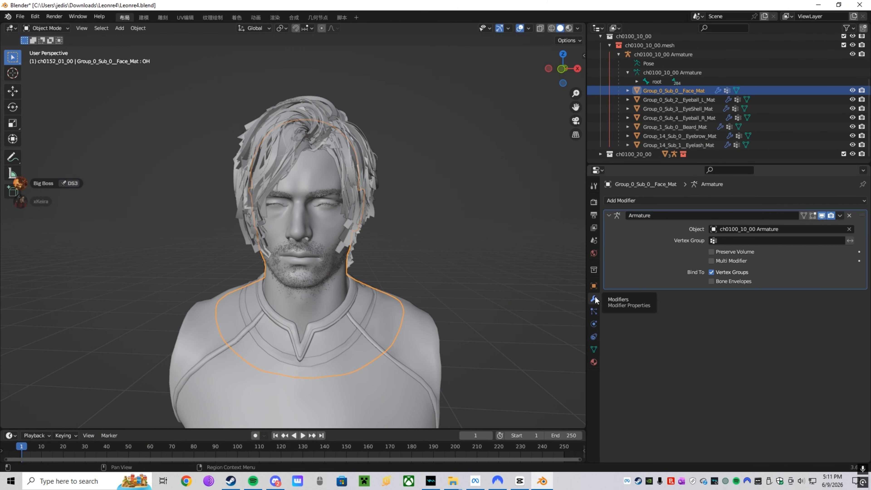
pyautogui.click(839, 215)
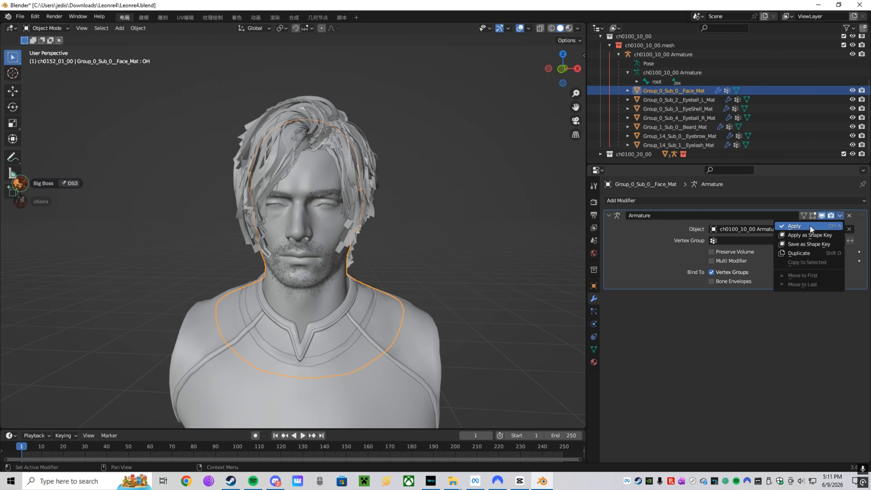
pyautogui.click(811, 243)
pyautogui.click(594, 349)
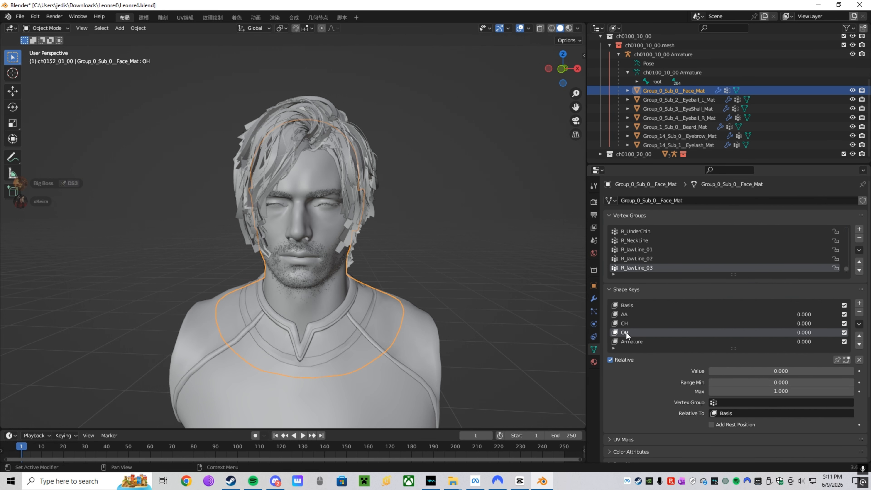
pyautogui.doubleClick(630, 341)
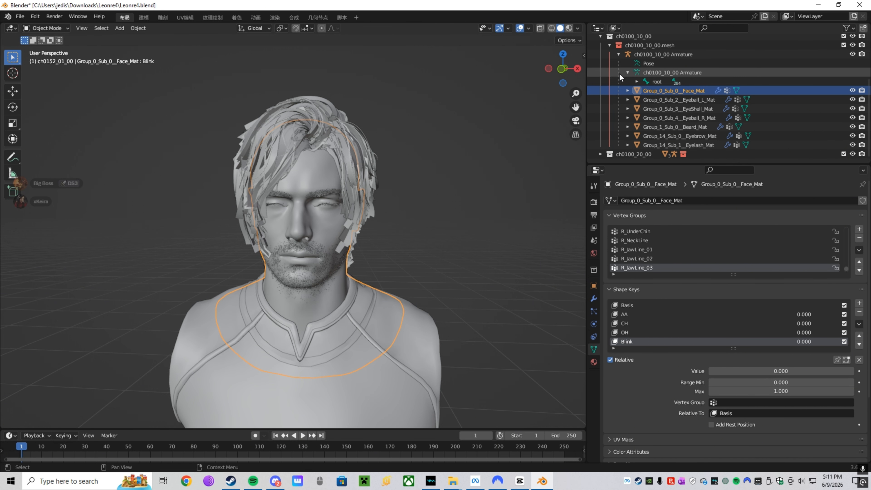
# - Clear all pose transforms on the ch0100_10_00 Armature's bones in Pose Mode, and return to Object Mode
pyautogui.click(648, 80)
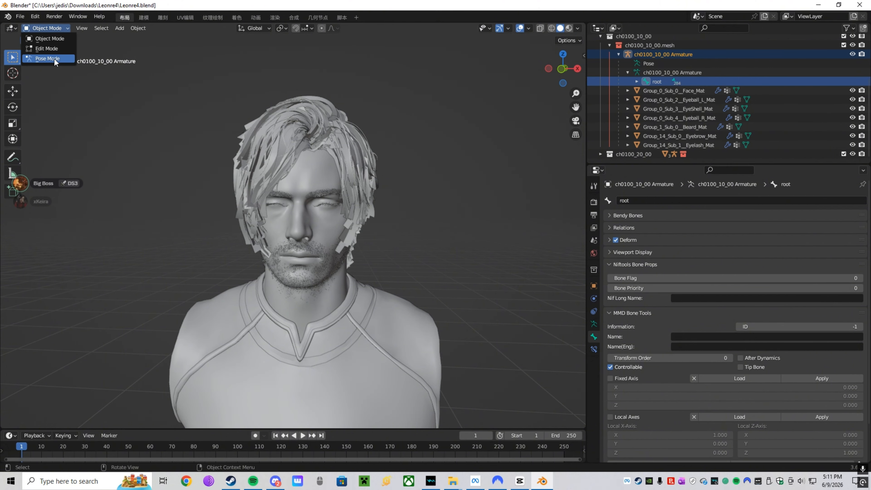
pyautogui.click(48, 58)
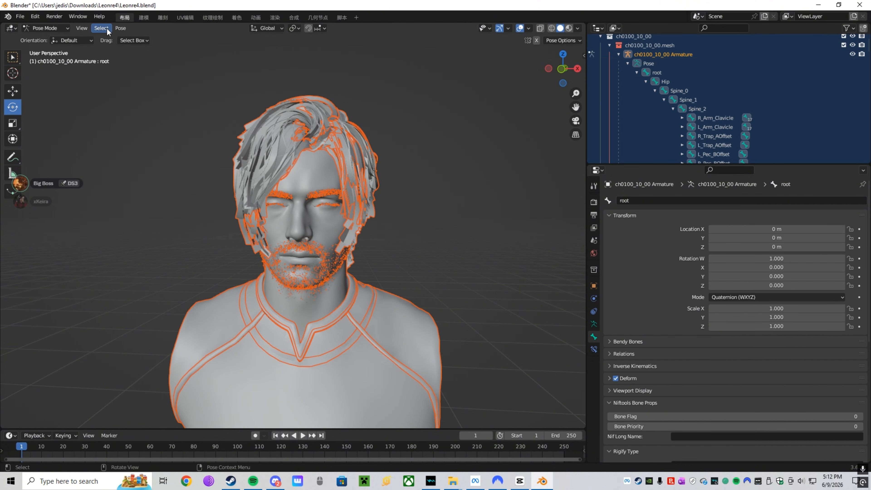
pyautogui.click(121, 28)
pyautogui.moveTo(154, 47)
pyautogui.click(226, 47)
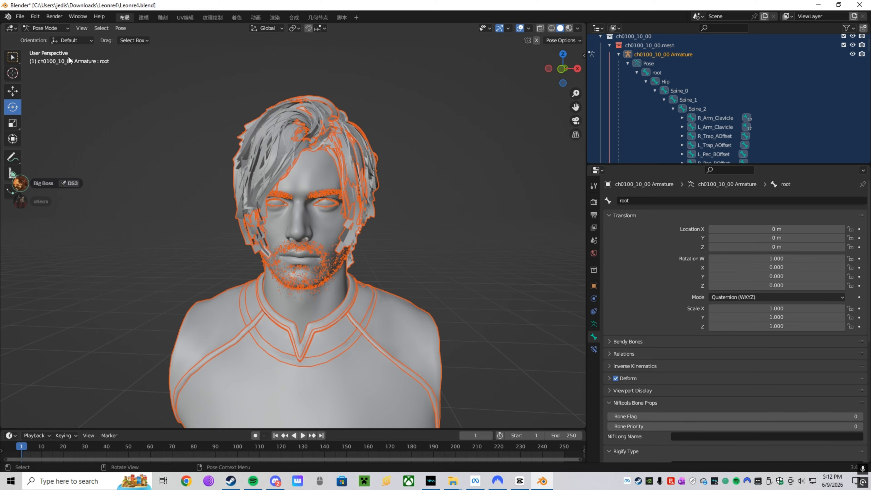
pyautogui.click(44, 28)
pyautogui.click(51, 36)
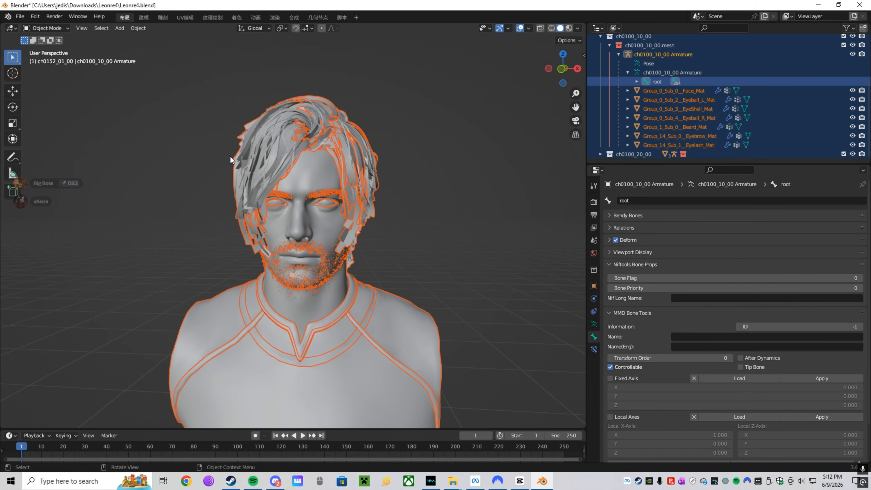
# - Test the face mesh's Blink shape key at a value of 1, and undo the value change
pyautogui.click(308, 167)
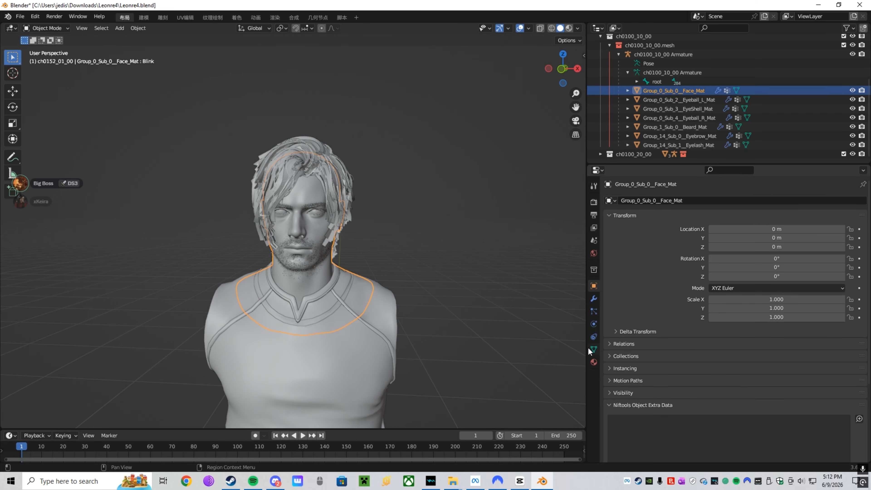
pyautogui.click(593, 349)
pyautogui.keyDown('shift'); pyautogui.moveTo(410, 305); pyautogui.dragTo(551, 298, button='middle'); pyautogui.keyUp('shift')
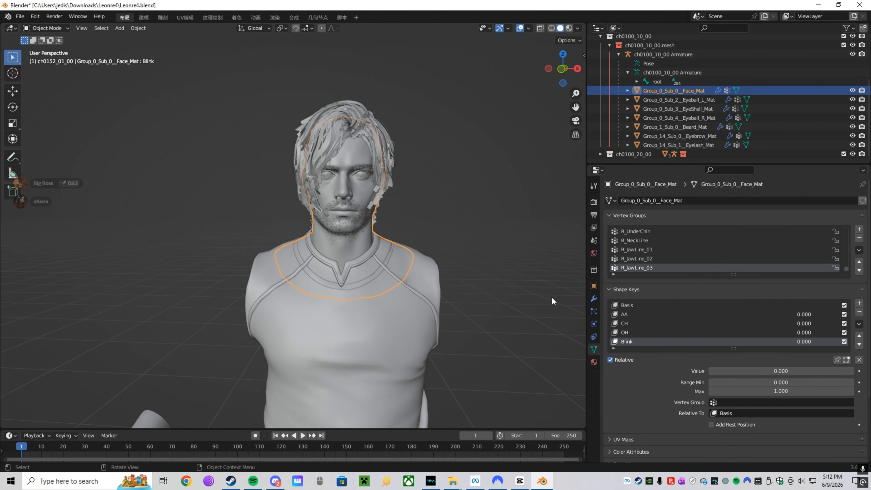
pyautogui.click(816, 340)
pyautogui.write('1')
pyautogui.press('Return')
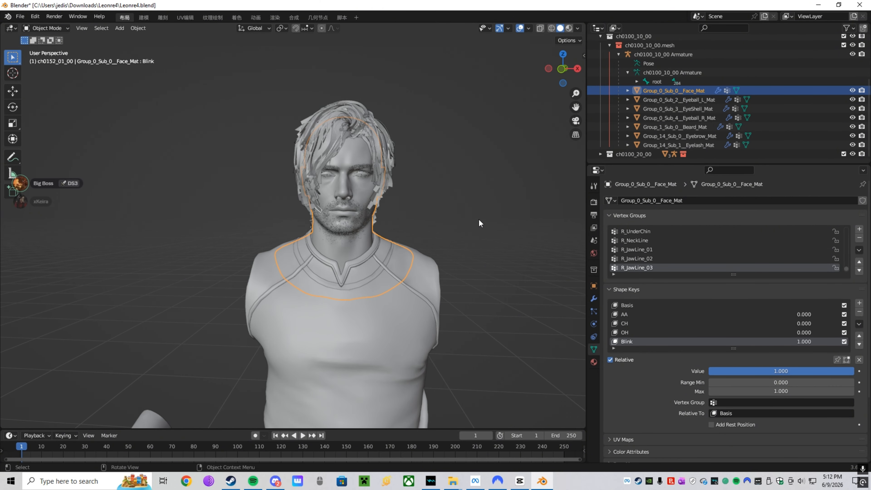
pyautogui.hotkey('ctrl', 'z')
# - Delete the Group_0_Sub_3__EyeShell_Mat object that surrounds the eyes
pyautogui.keyDown('shift'); pyautogui.moveTo(451, 163); pyautogui.dragTo(450, 188, button='middle'); pyautogui.keyUp('shift')
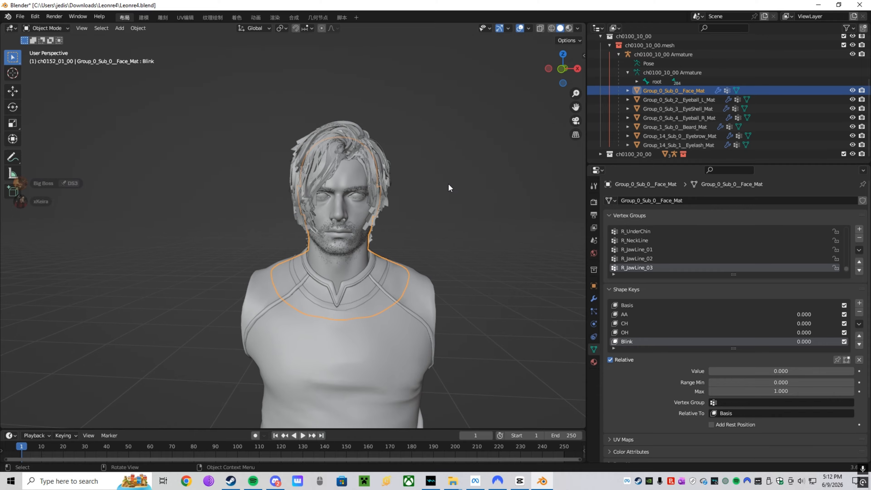
pyautogui.scroll(8, 432, 132)
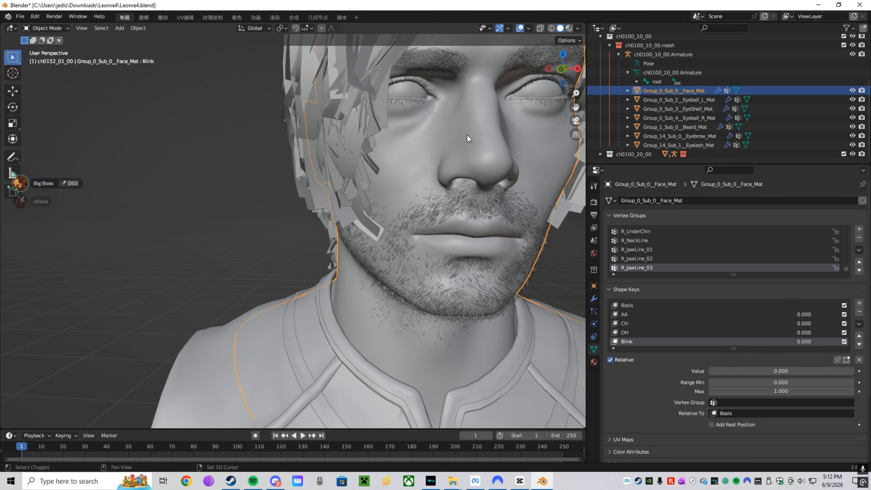
pyautogui.keyDown('shift'); pyautogui.moveTo(466, 134); pyautogui.dragTo(348, 180, button='middle'); pyautogui.keyUp('shift')
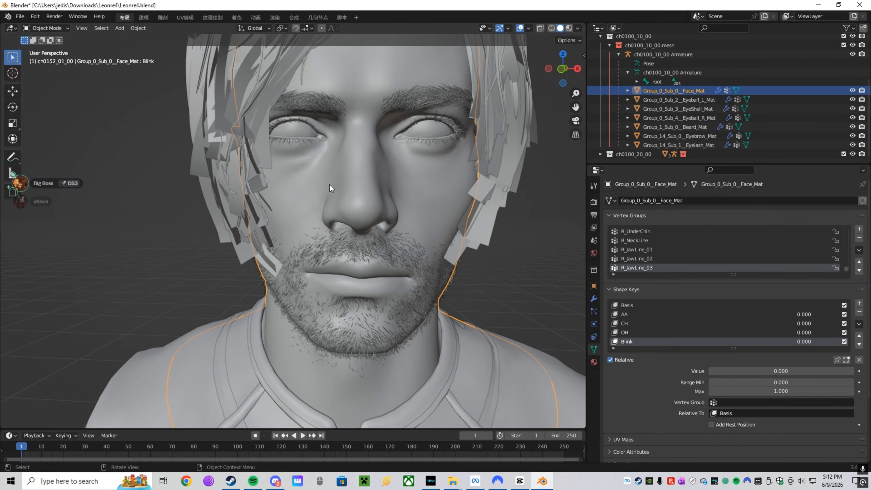
pyautogui.click(712, 110)
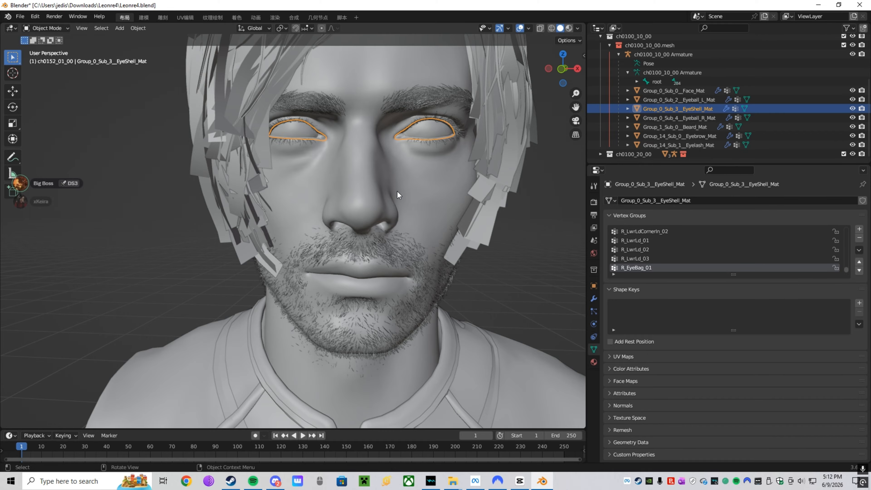
pyautogui.press('x')
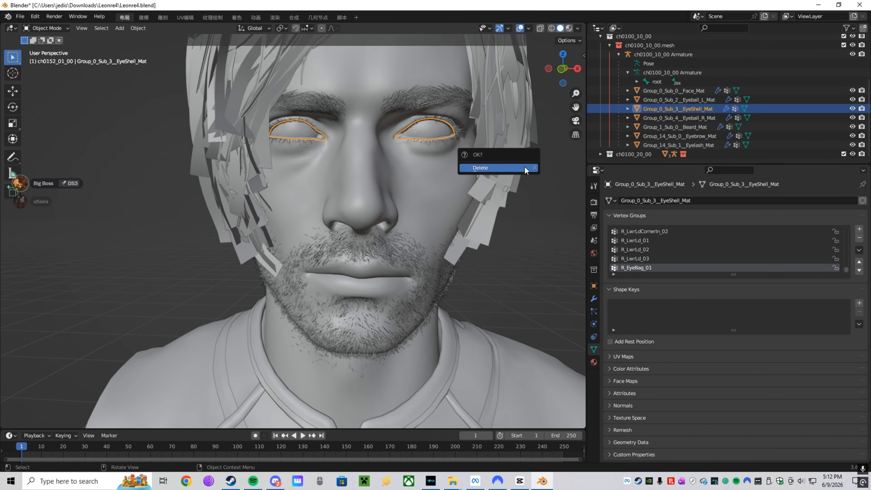
pyautogui.click(523, 166)
pyautogui.scroll(1, 678, 100)
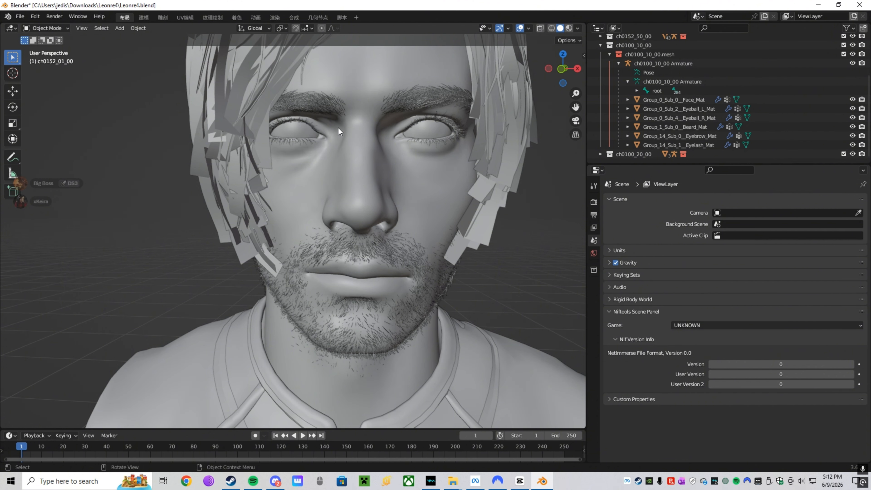
# - Open the Cats plugin's Visemes settings
pyautogui.click(583, 55)
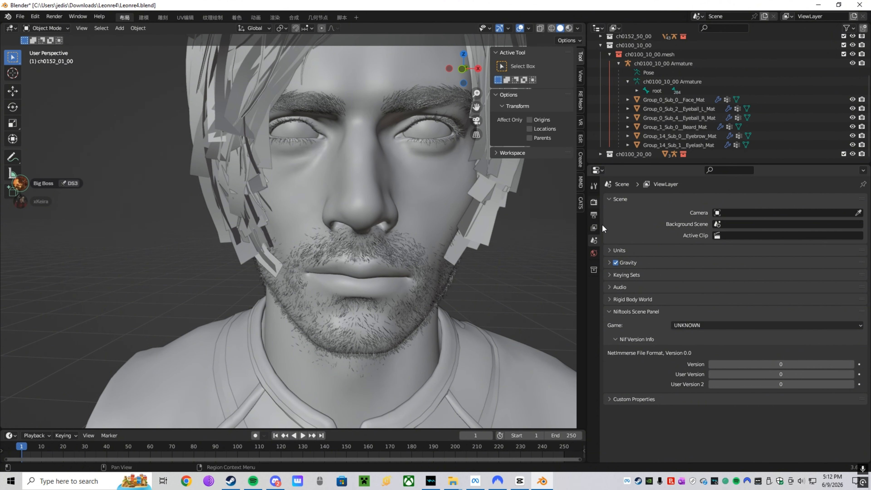
pyautogui.click(582, 199)
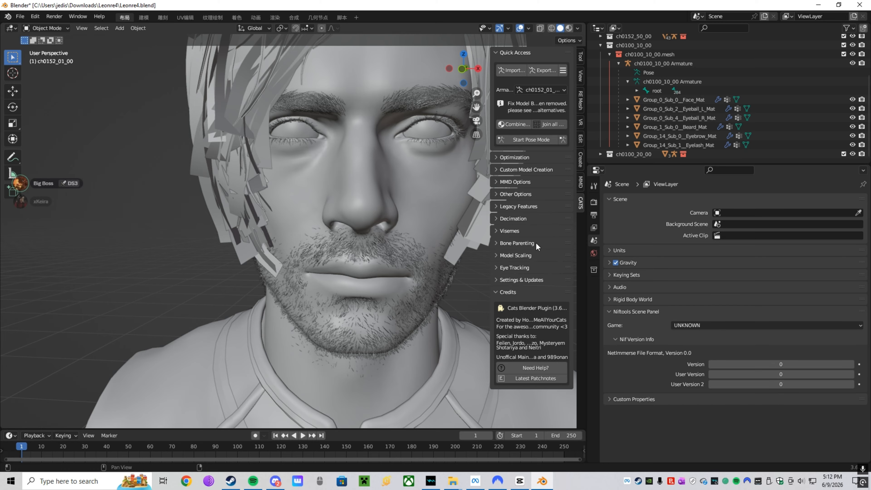
pyautogui.click(528, 232)
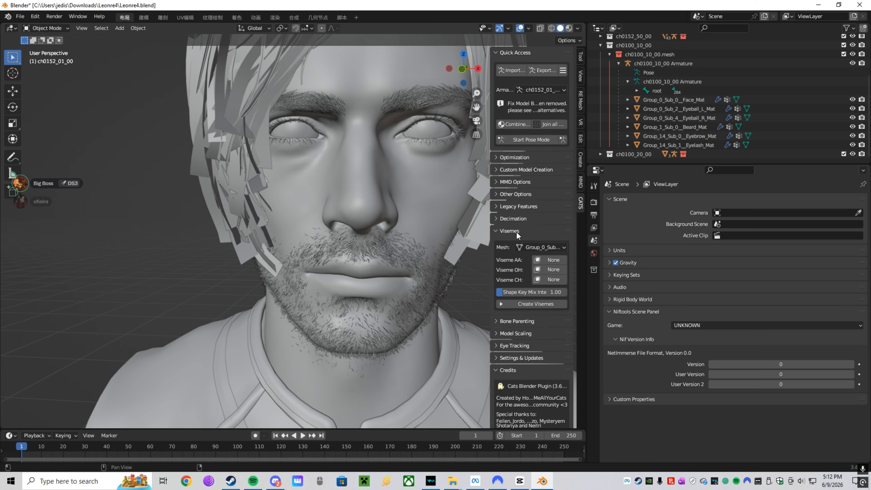
# - Select the face mesh in the viewport and look for it among the meshes offered for viseme creation
pyautogui.click(555, 248)
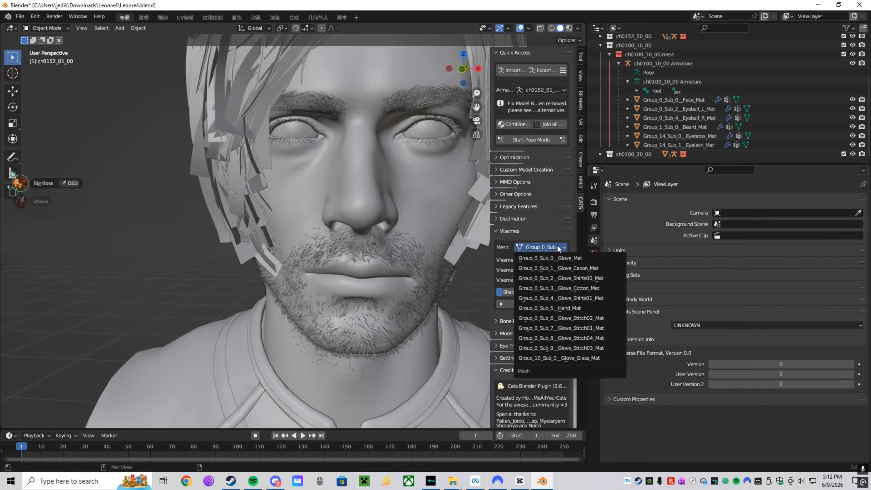
pyautogui.click(542, 246)
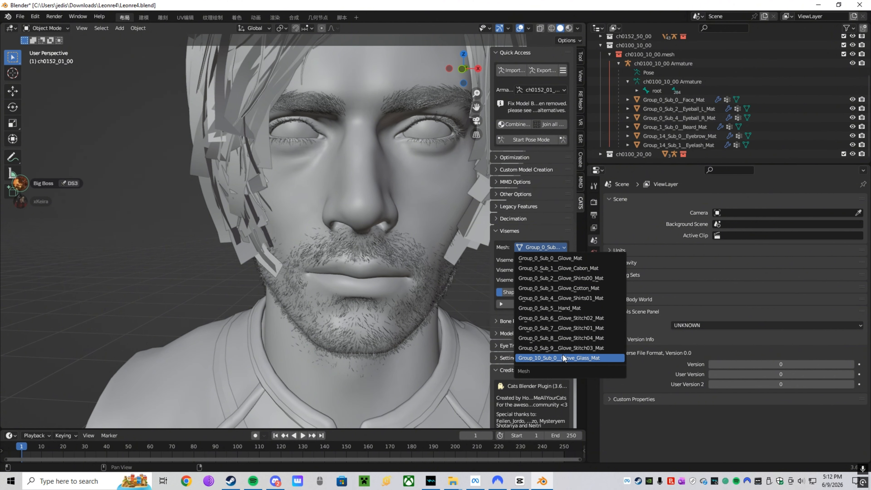
pyautogui.scroll(-3, 562, 359)
pyautogui.click(330, 209)
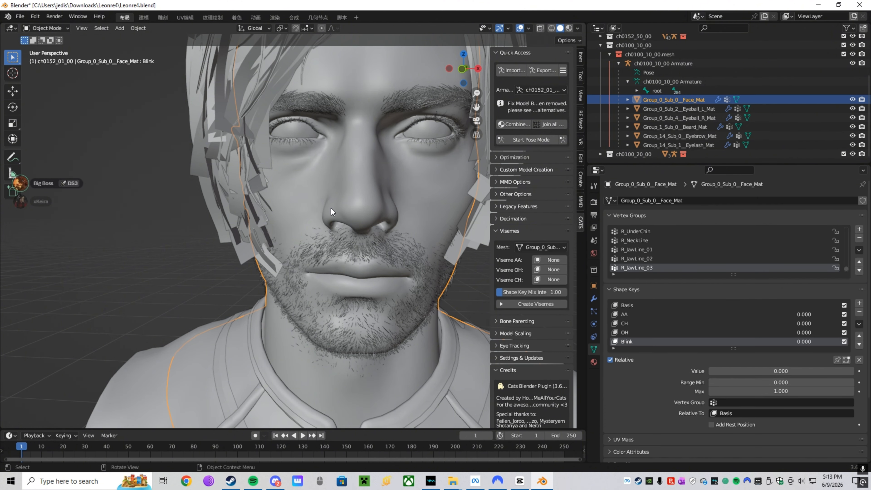
pyautogui.click(550, 247)
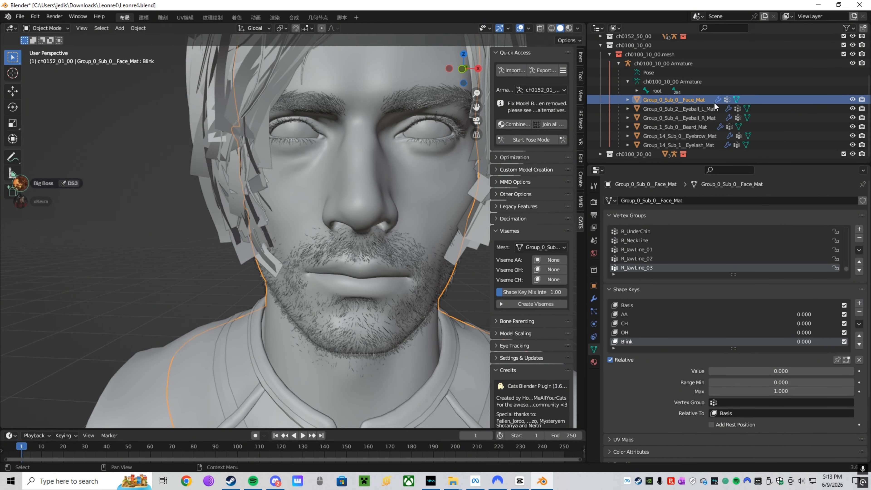
pyautogui.click(543, 246)
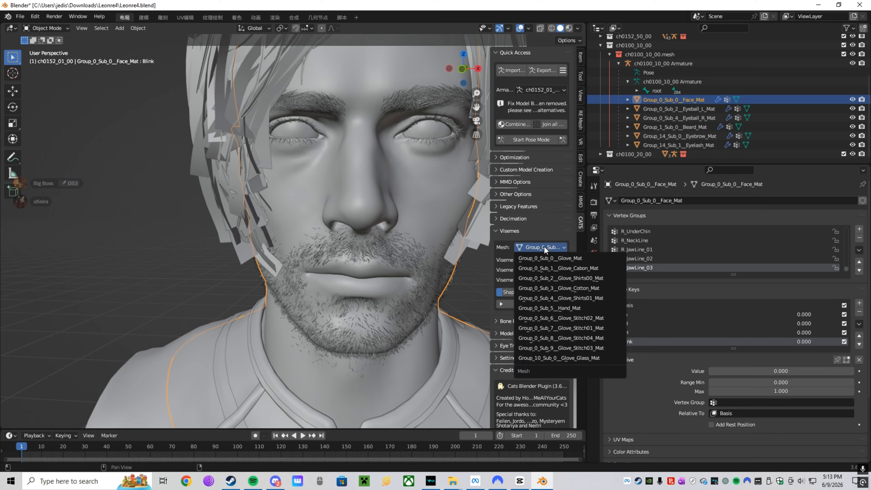
pyautogui.click(540, 260)
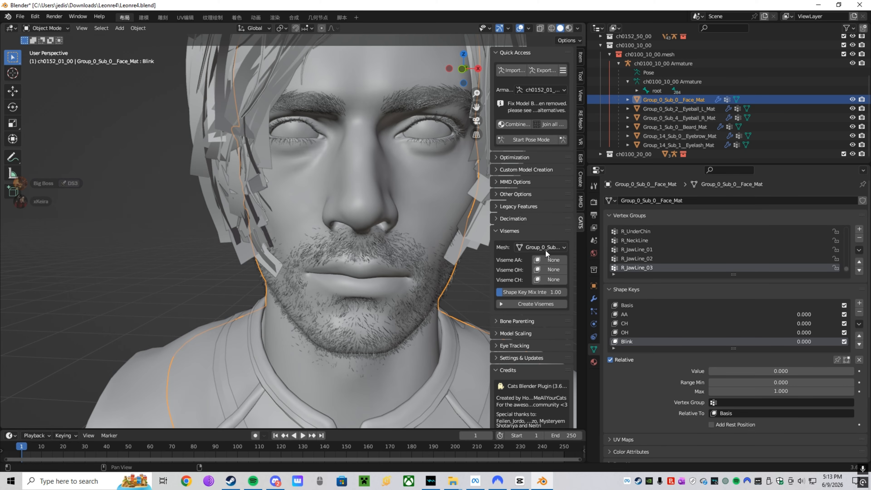
pyautogui.click(545, 250)
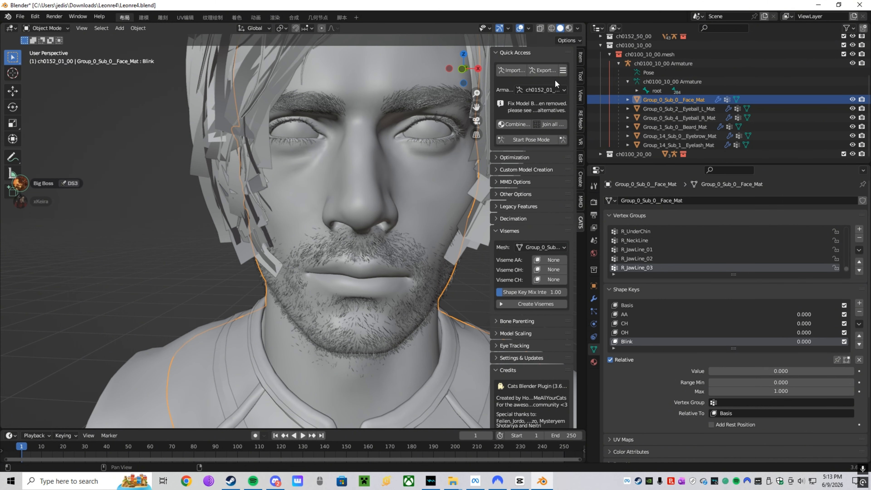
# - Set the Cats armature to ch0100_10_00 Armature and choose the face mesh as the viseme mesh
pyautogui.click(558, 87)
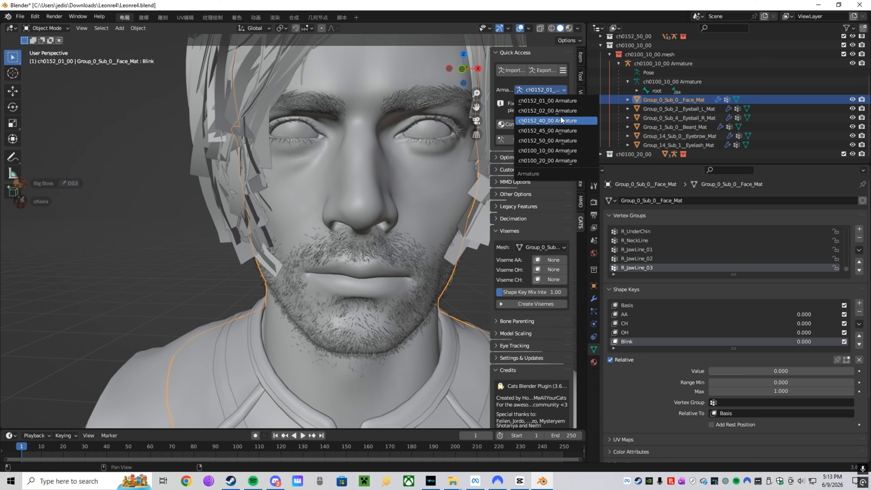
pyautogui.click(562, 150)
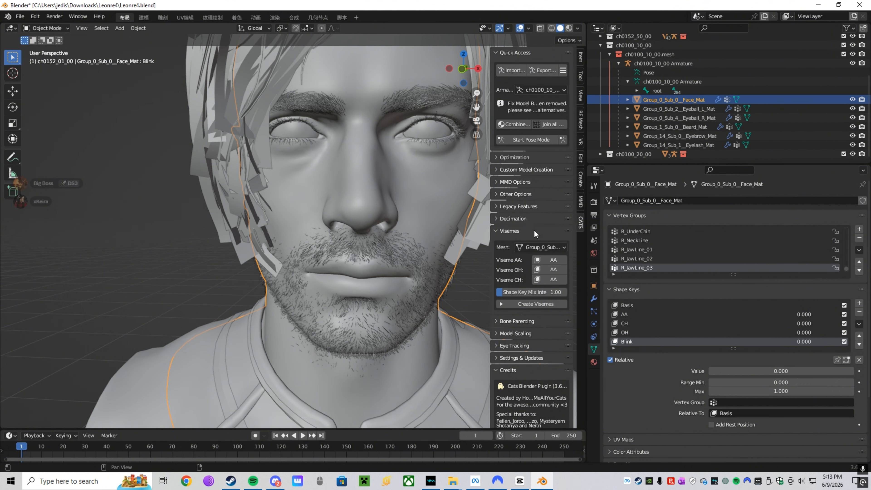
pyautogui.click(544, 248)
pyautogui.click(571, 257)
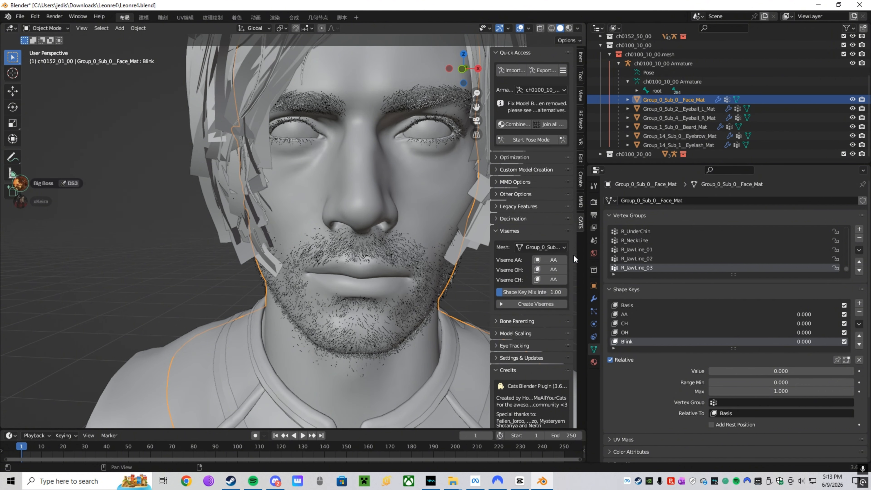
# - Choose the face mesh's shape key for Viseme OH
pyautogui.click(549, 269)
pyautogui.click(565, 319)
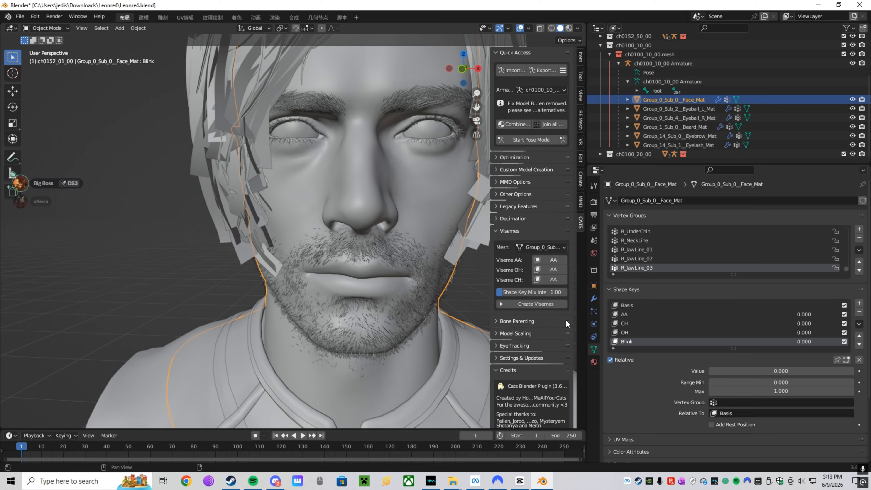